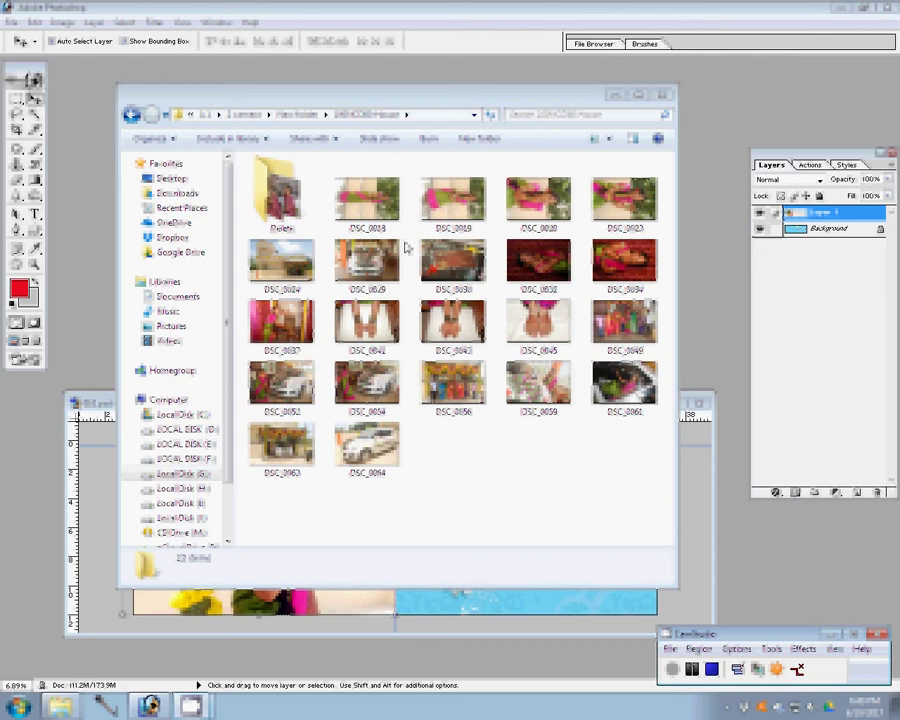
# Open the DSC_0018 saree photo and rotate its canvas upright
pyautogui.click(362, 201)
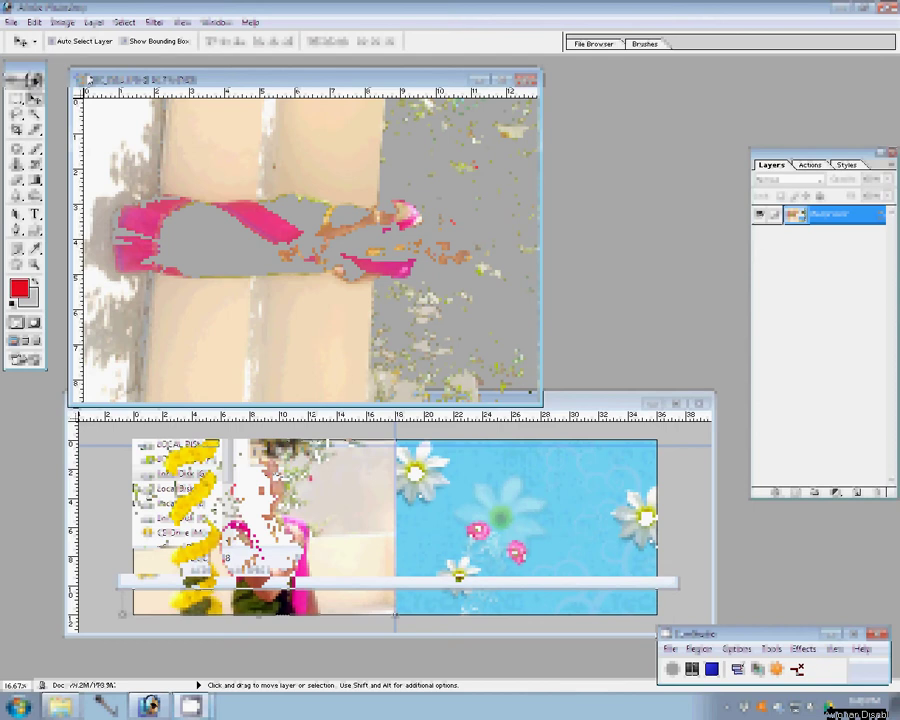
pyautogui.click(63, 22)
pyautogui.click(200, 185)
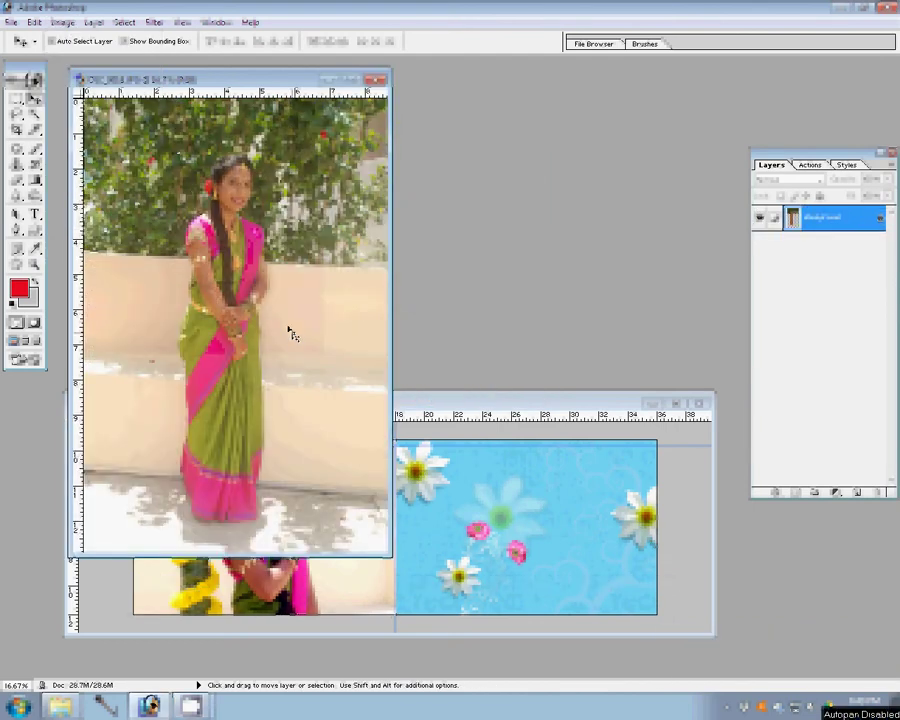
# Place DSC_0018 beside the close-up portrait using a recorded action, and zoom in
pyautogui.click(809, 164)
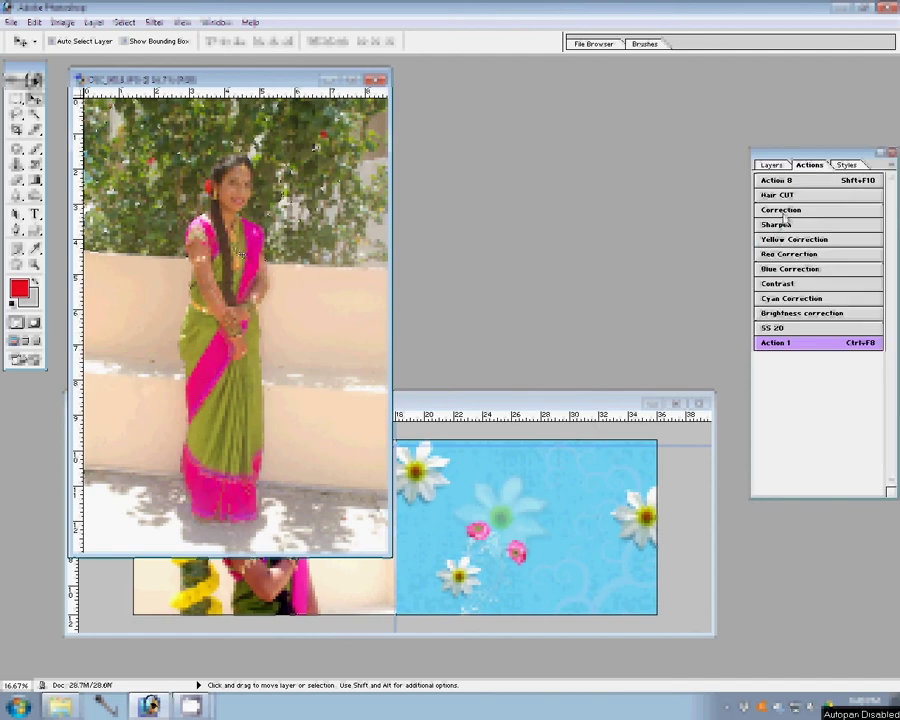
pyautogui.click(785, 222)
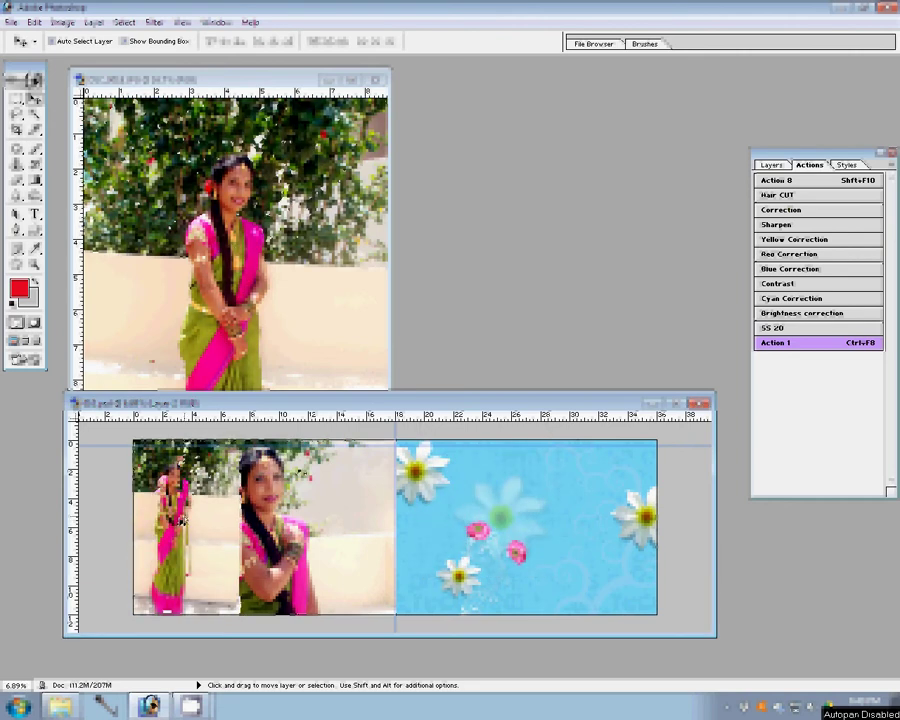
pyautogui.press('z')
pyautogui.click(277, 611)
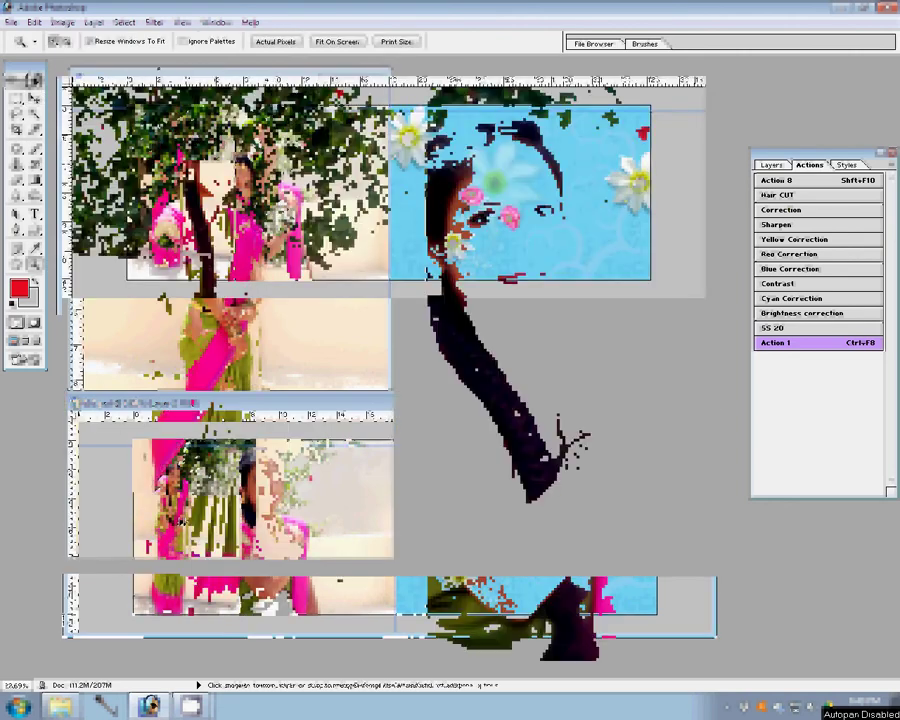
pyautogui.press('b')
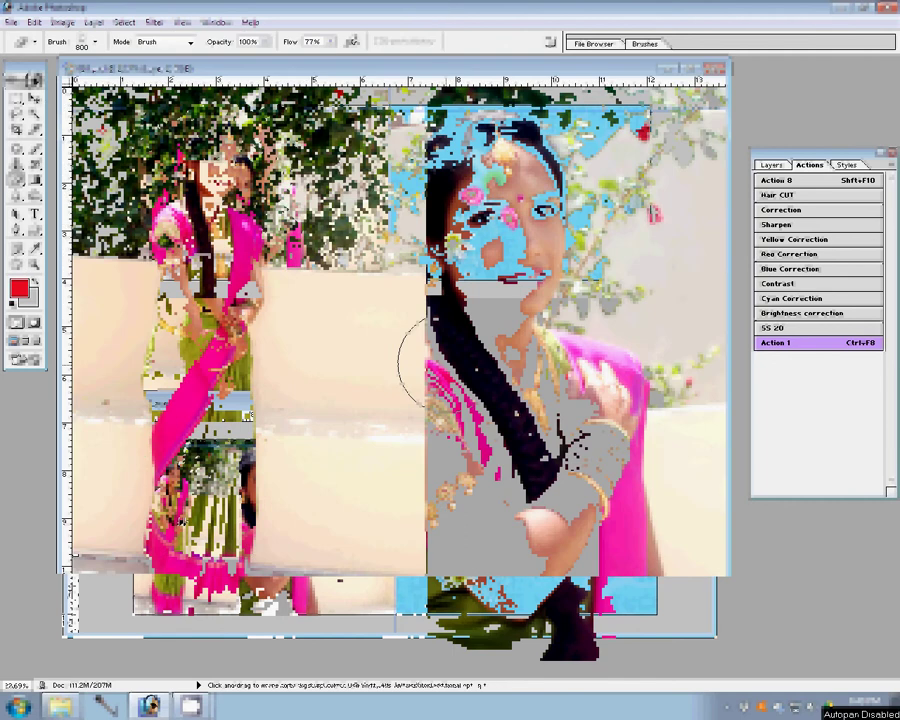
pyautogui.click(771, 164)
pyautogui.click(889, 171)
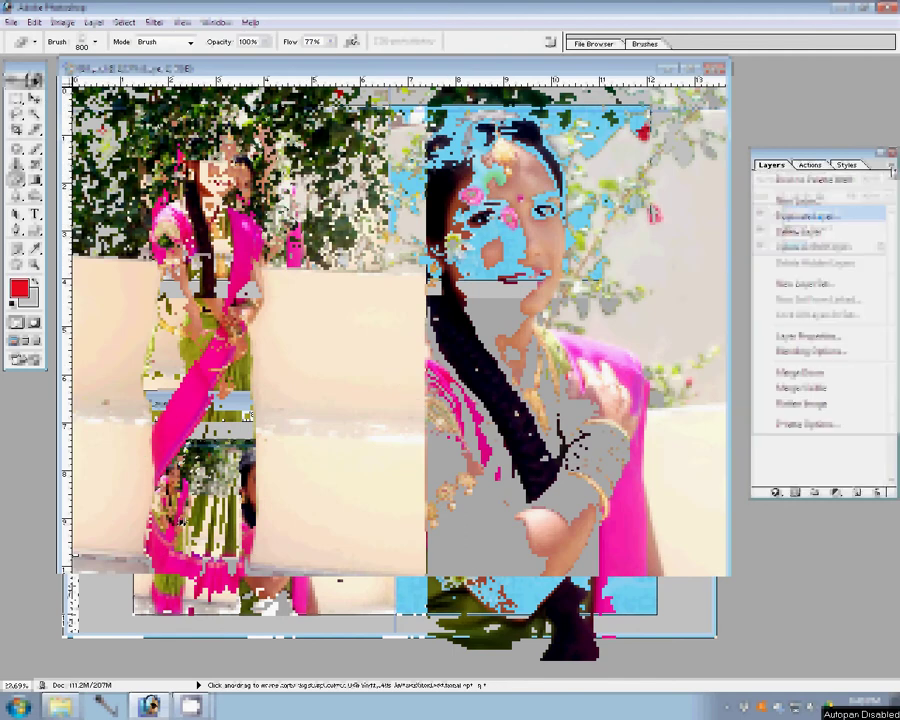
# Duplicate the standing-woman layer and lower its opacity to 63%
pyautogui.click(785, 200)
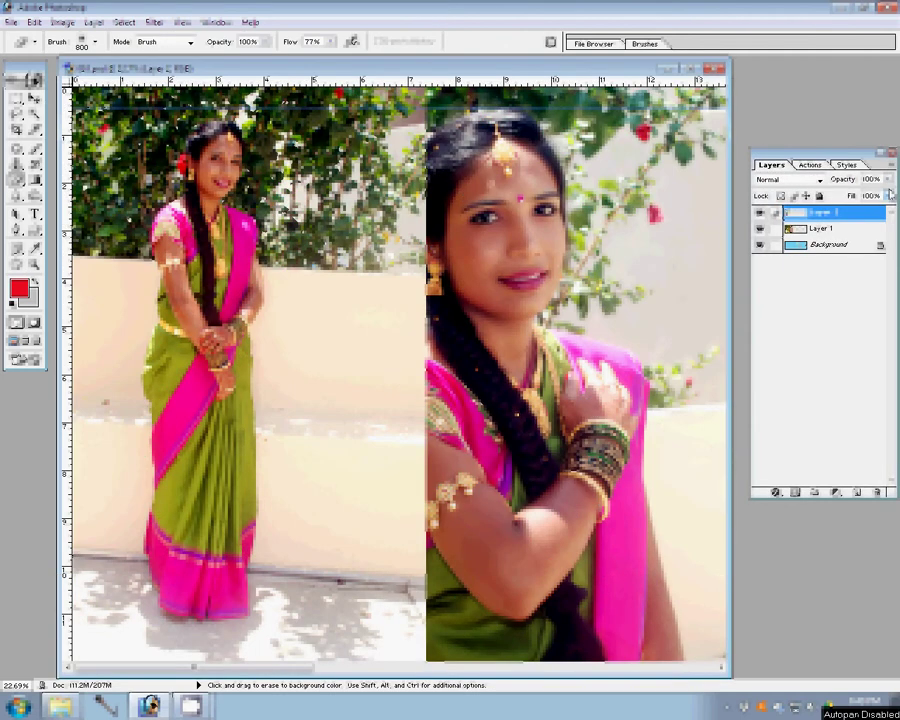
pyautogui.click(887, 179)
pyautogui.moveTo(887, 189); pyautogui.dragTo(863, 197)
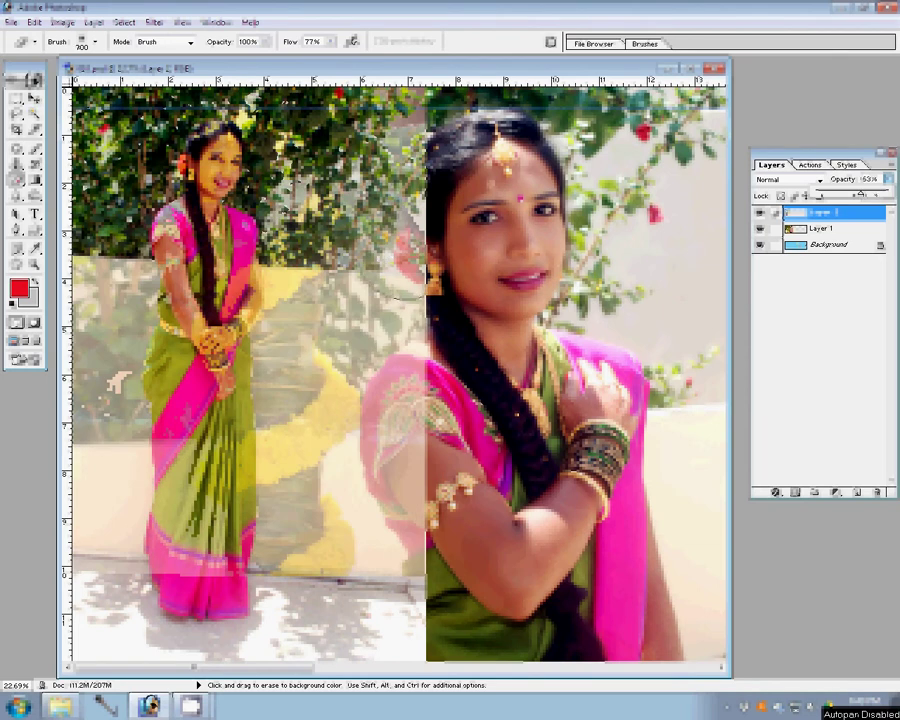
pyautogui.press('Return')
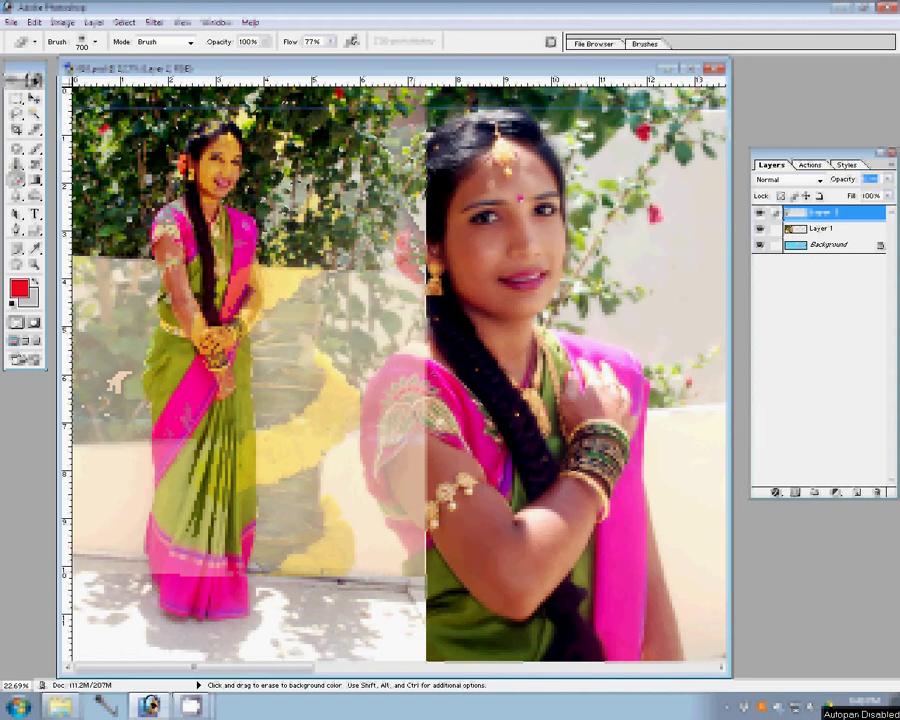
# Erase the figure's overlap across the portrait and sleeve, then restore opacity to 100%
pyautogui.moveTo(118, 380)
pyautogui.mouseDown()
pyautogui.moveTo(440, 355)
pyautogui.moveTo(405, 560)
pyautogui.moveTo(445, 362)
pyautogui.mouseUp()
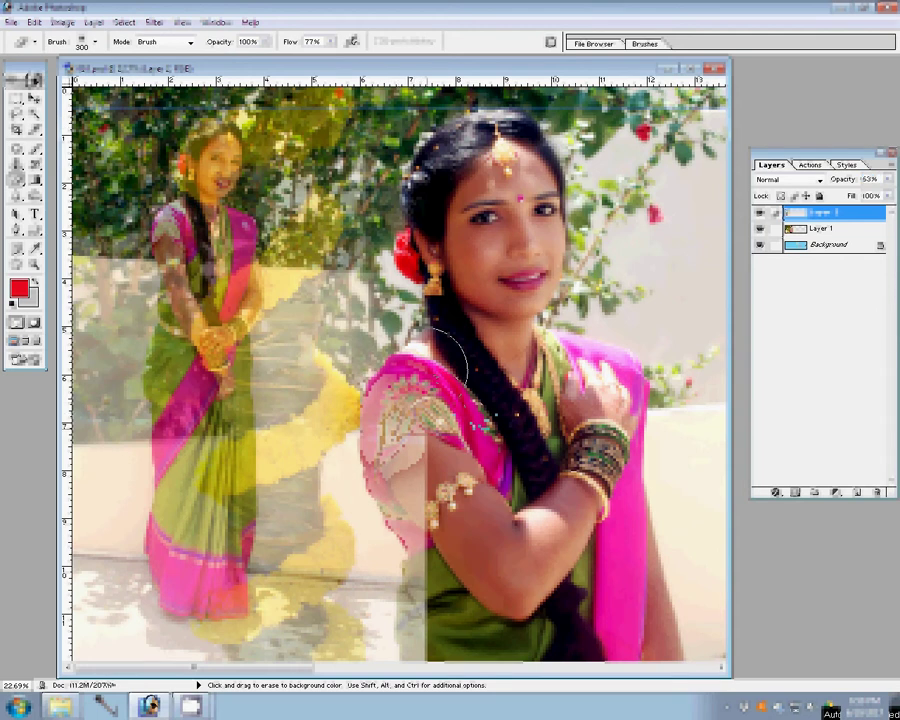
pyautogui.moveTo(443, 357); pyautogui.dragTo(408, 645)
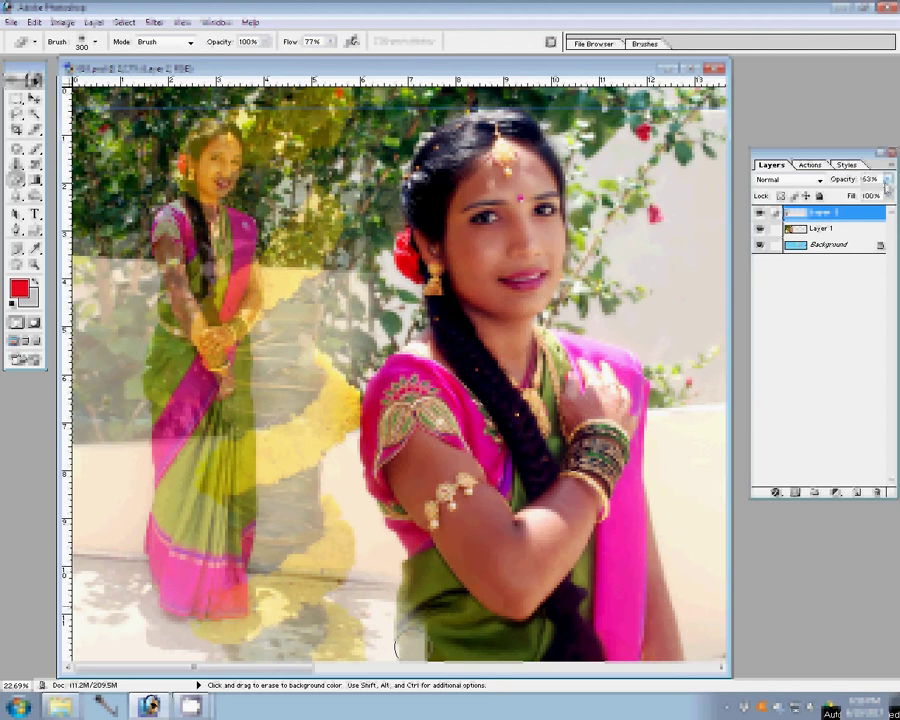
pyautogui.moveTo(888, 179); pyautogui.dragTo(888, 194)
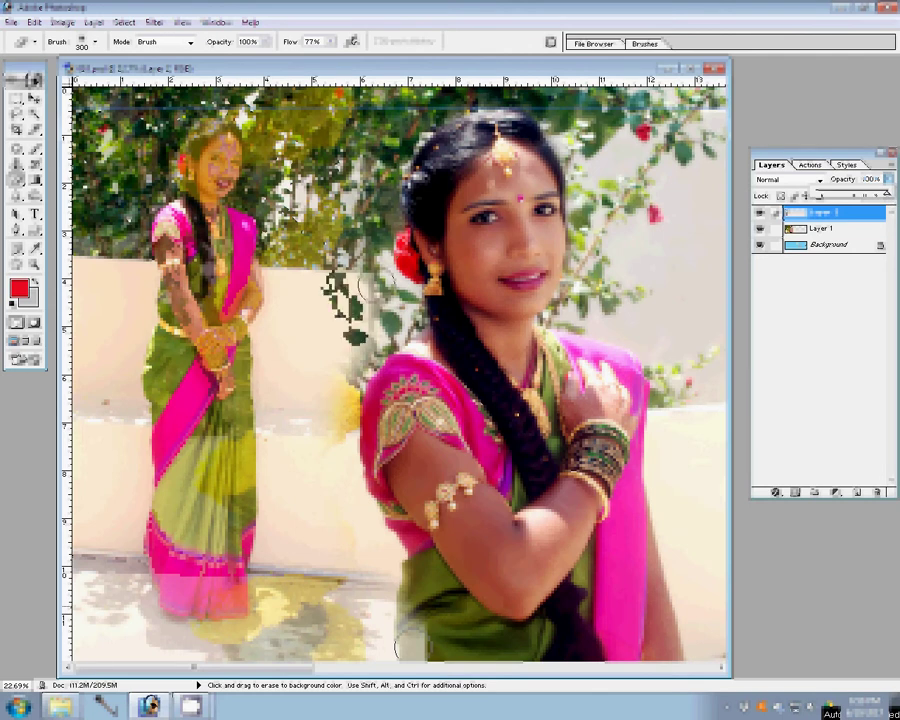
pyautogui.press('Return')
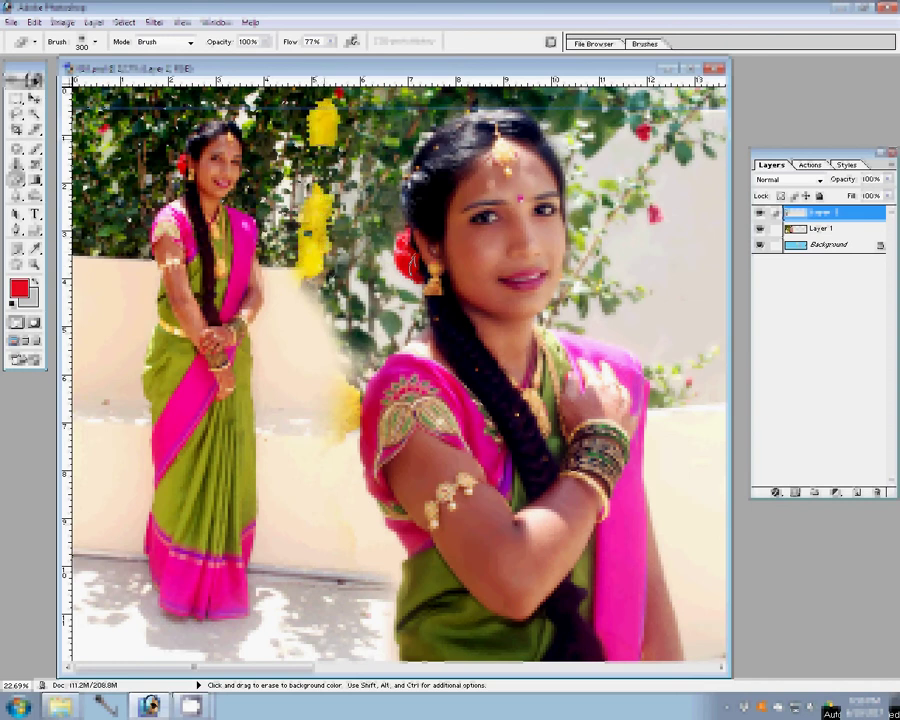
pyautogui.click(330, 357)
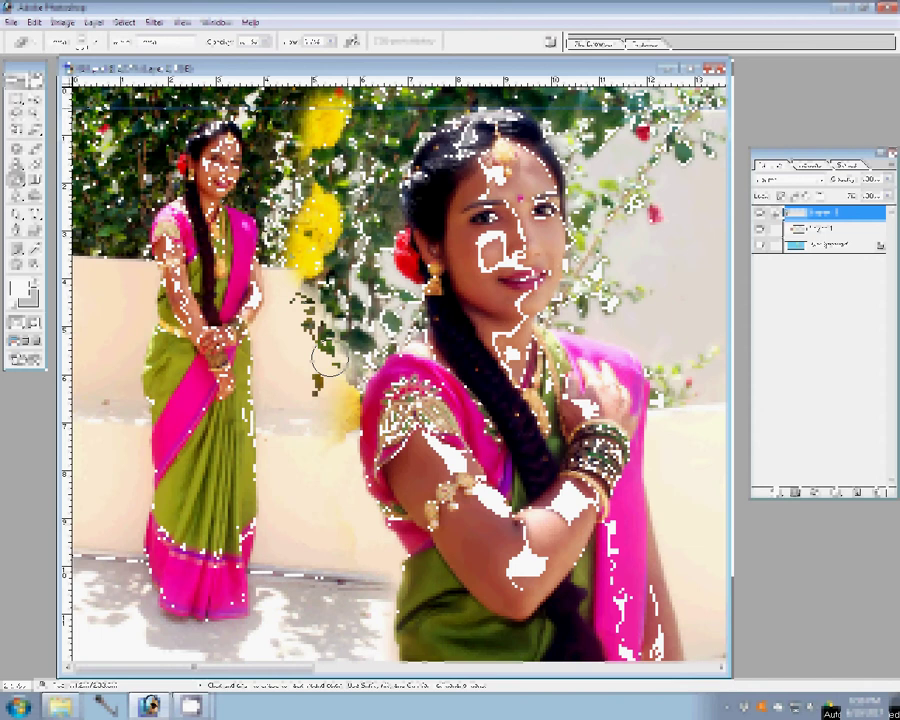
# Erase down the middle strip to reveal the marigold garland to the bottom edge
pyautogui.click(310, 130)
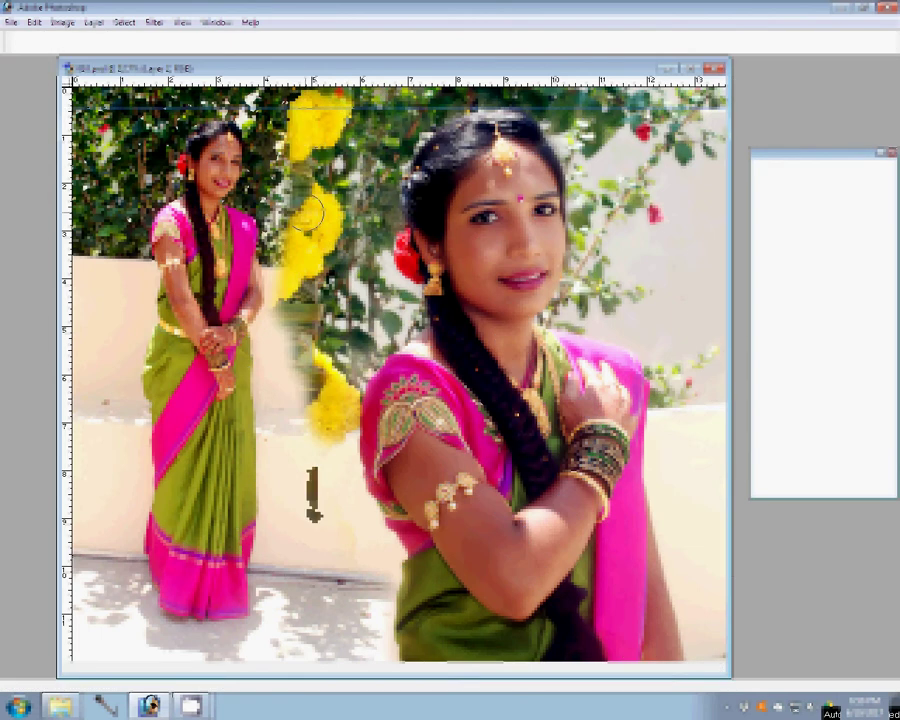
pyautogui.moveTo(310, 212)
pyautogui.mouseDown()
pyautogui.moveTo(311, 634)
pyautogui.moveTo(286, 430)
pyautogui.moveTo(298, 240)
pyautogui.moveTo(203, 362)
pyautogui.mouseUp()
pyautogui.press('v')
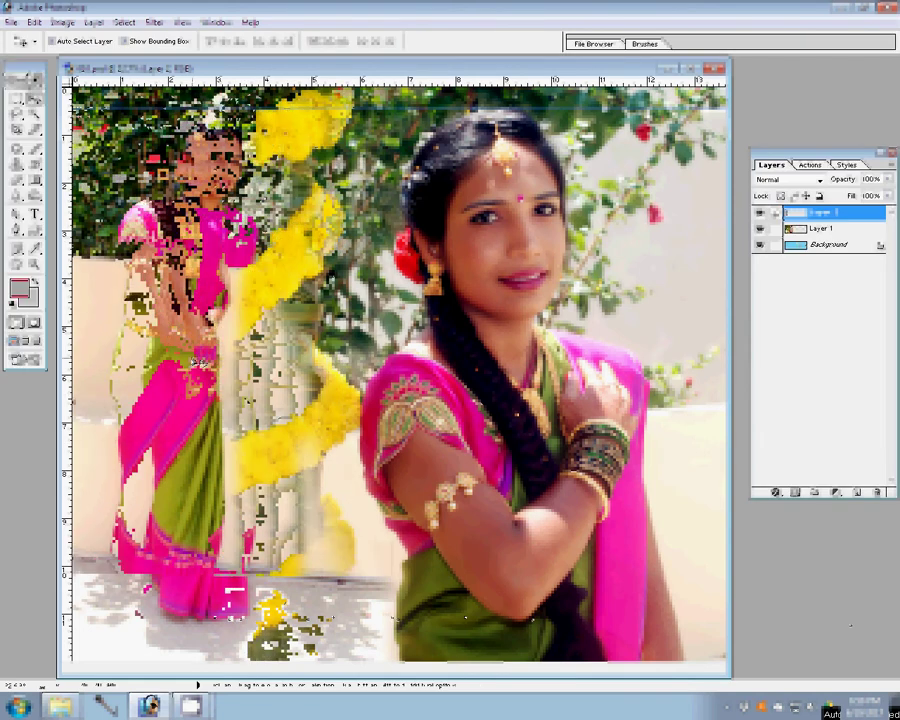
pyautogui.press('b')
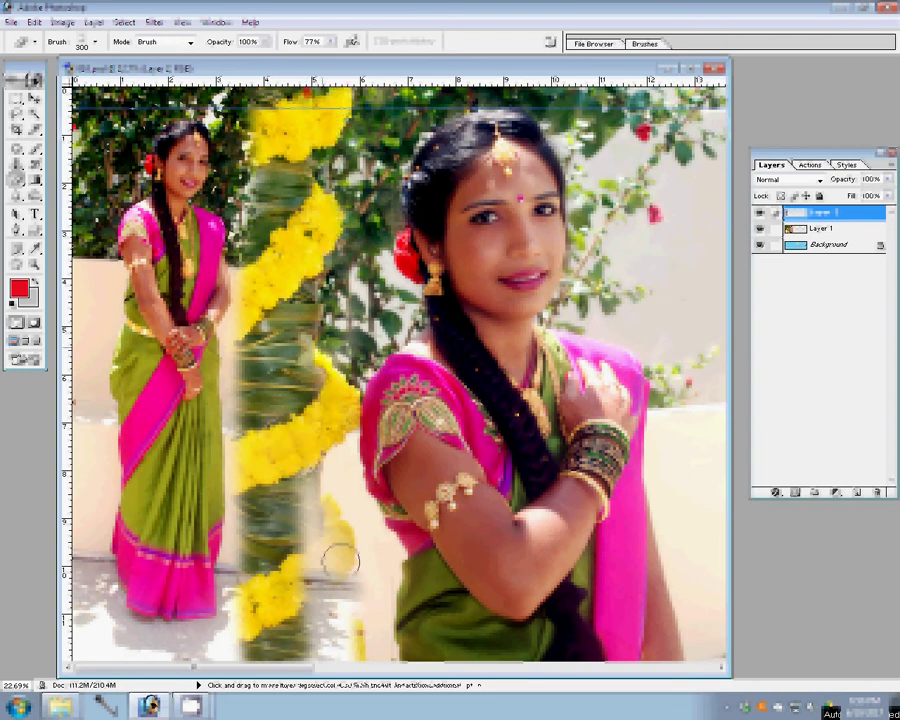
pyautogui.moveTo(340, 562); pyautogui.dragTo(325, 480)
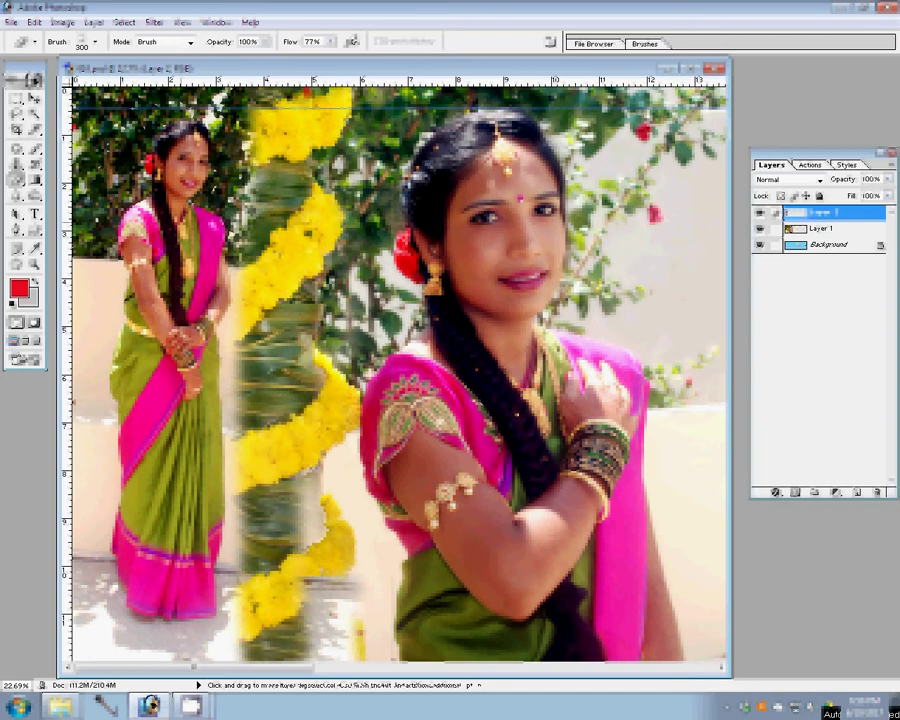
pyautogui.moveTo(330, 645); pyautogui.dragTo(320, 605)
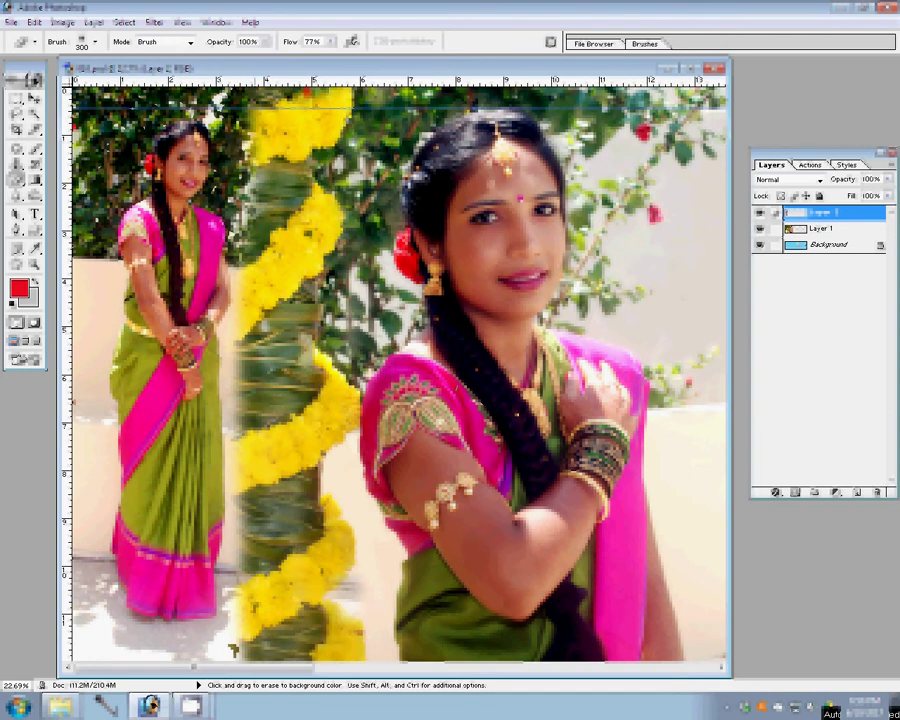
pyautogui.press('z')
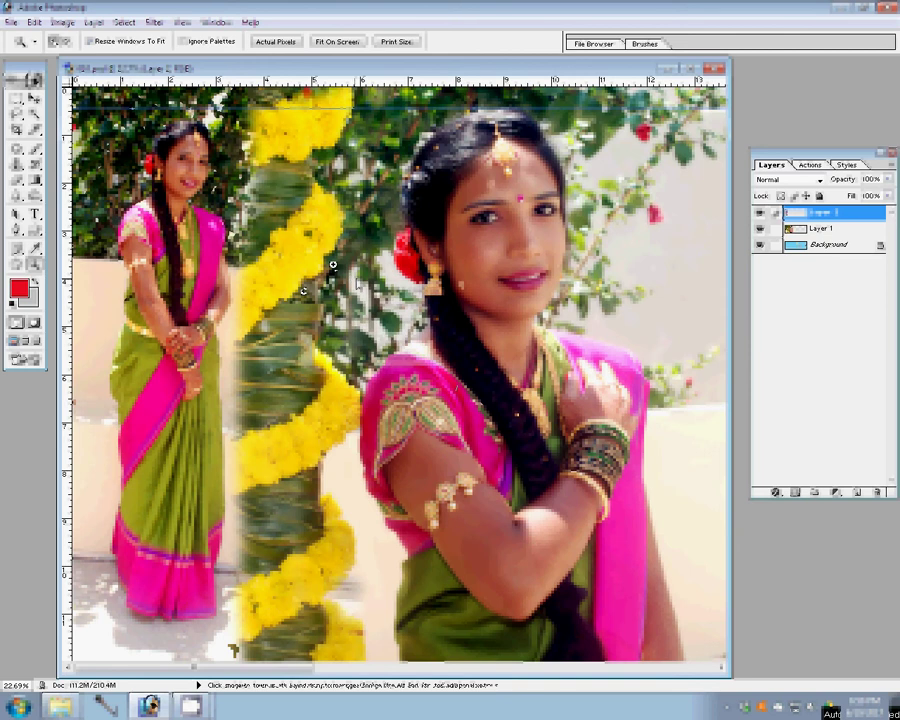
# Zoom out and close the original DSC_0018 photo window without saving
pyautogui.keyDown('alt'); pyautogui.click(387, 290); pyautogui.keyUp('alt')
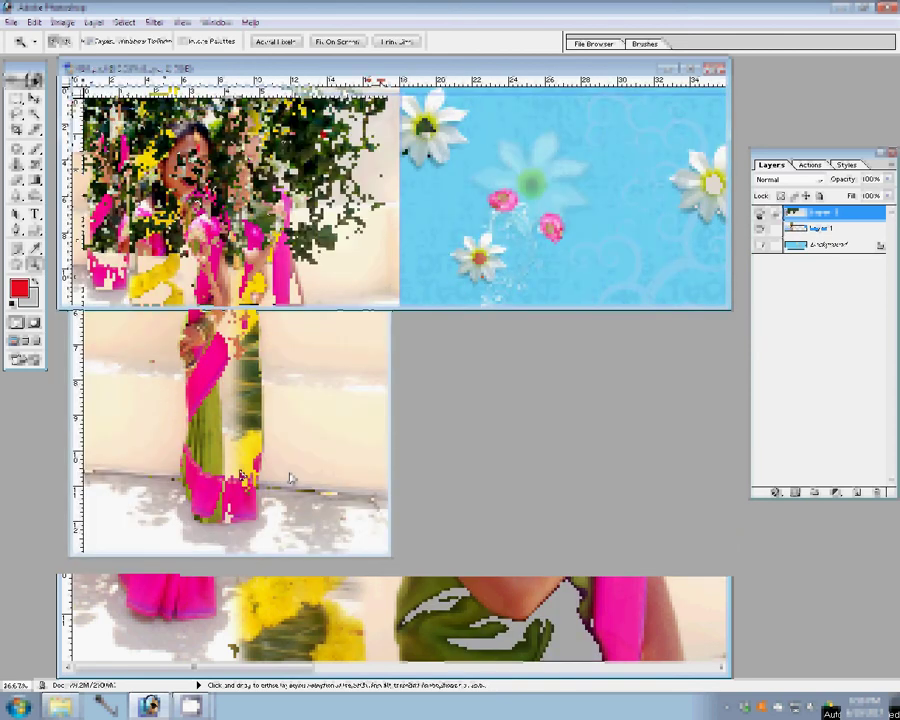
pyautogui.press('v')
pyautogui.hotkey('ctrl', 'w')
pyautogui.click(454, 269)
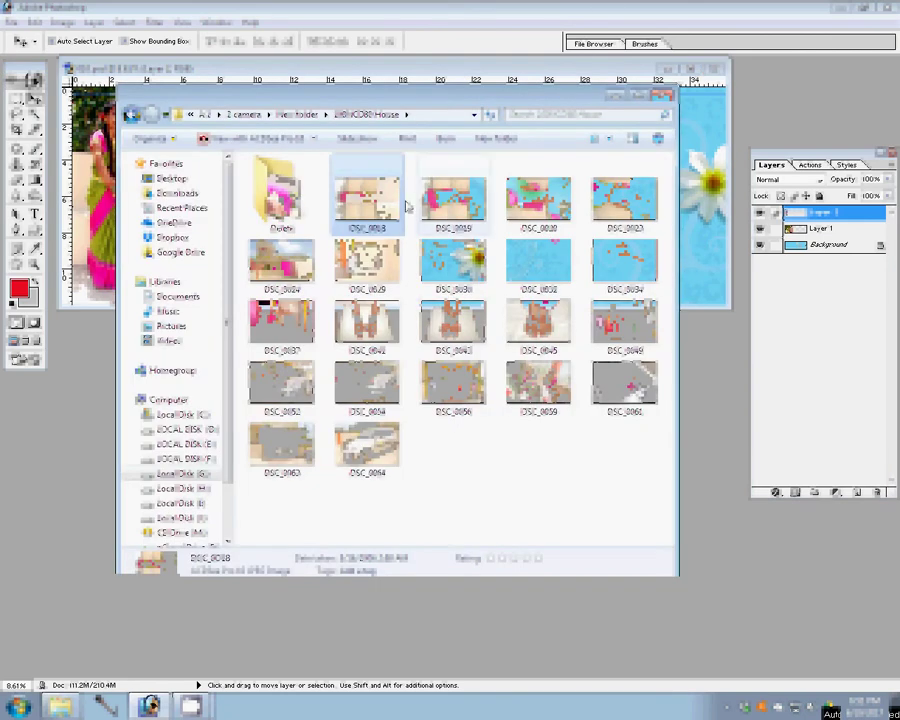
# Move DSC_0018 into the Delete folder and browse the Rale Shatra and 3-5-2017 folders
pyautogui.moveTo(279, 214); pyautogui.dragTo(280, 218)
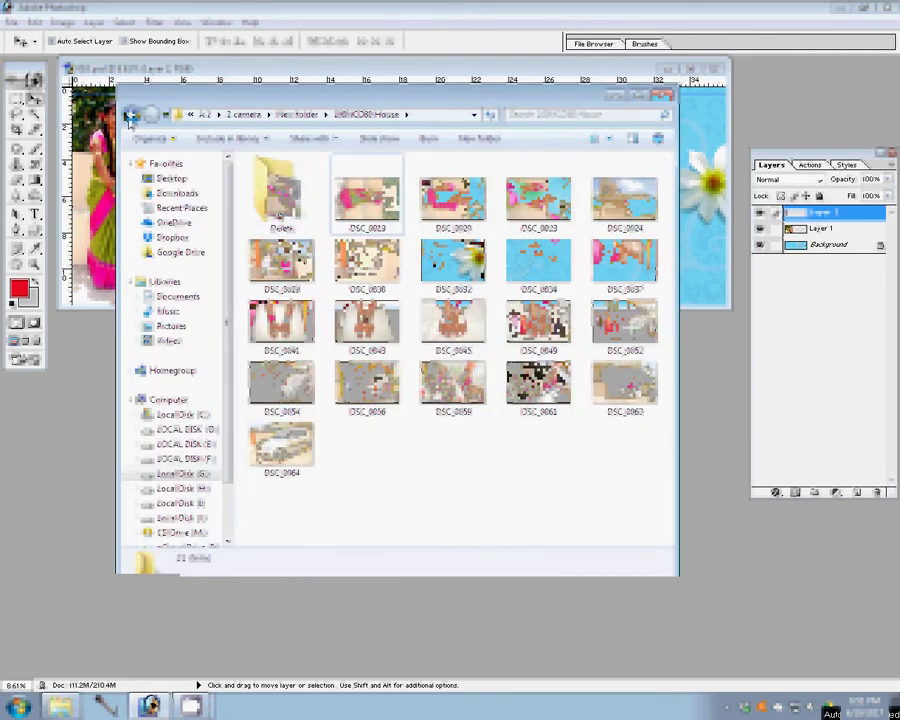
pyautogui.click(130, 115)
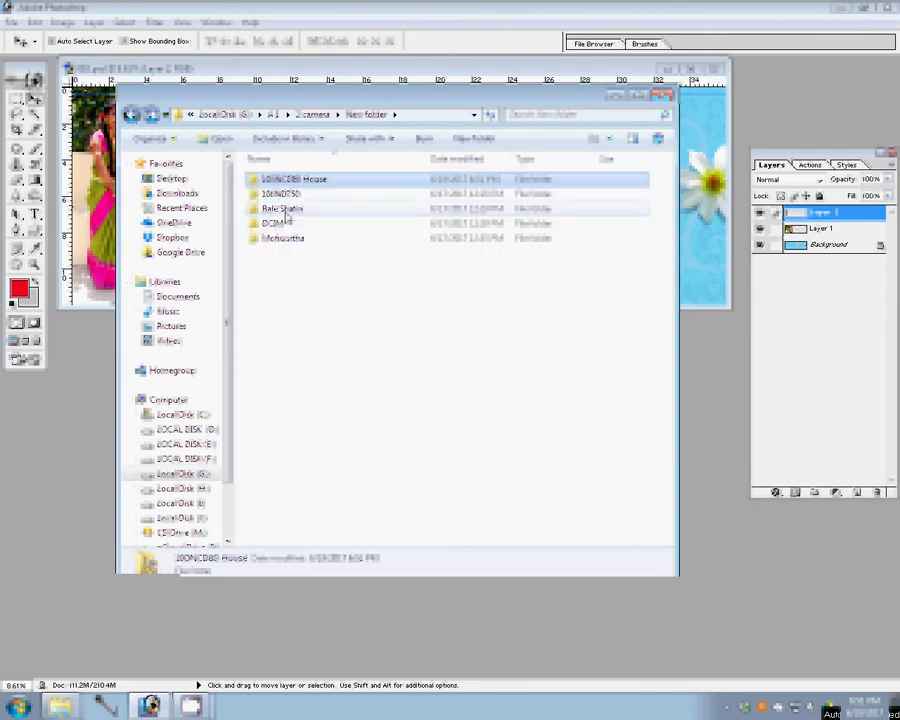
pyautogui.click(285, 209)
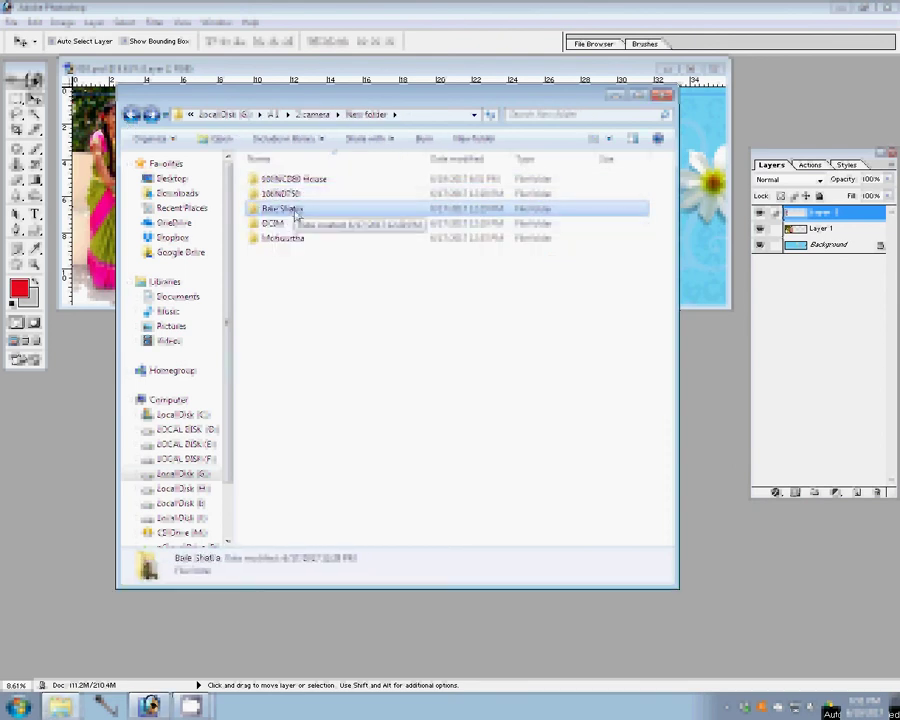
pyautogui.doubleClick(295, 212)
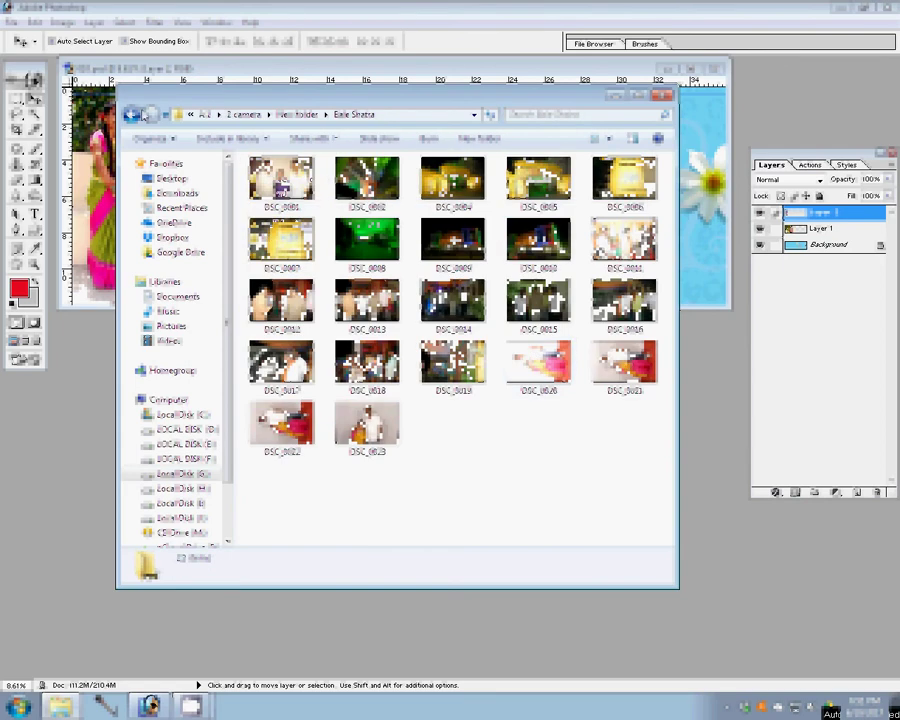
pyautogui.click(133, 115)
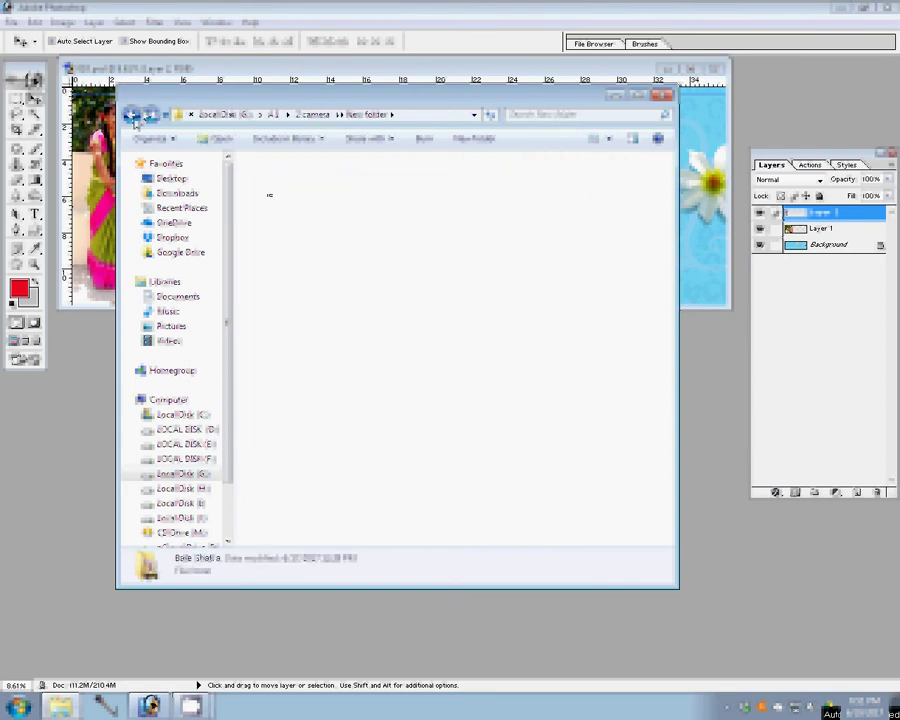
pyautogui.click(133, 117)
pyautogui.click(133, 117)
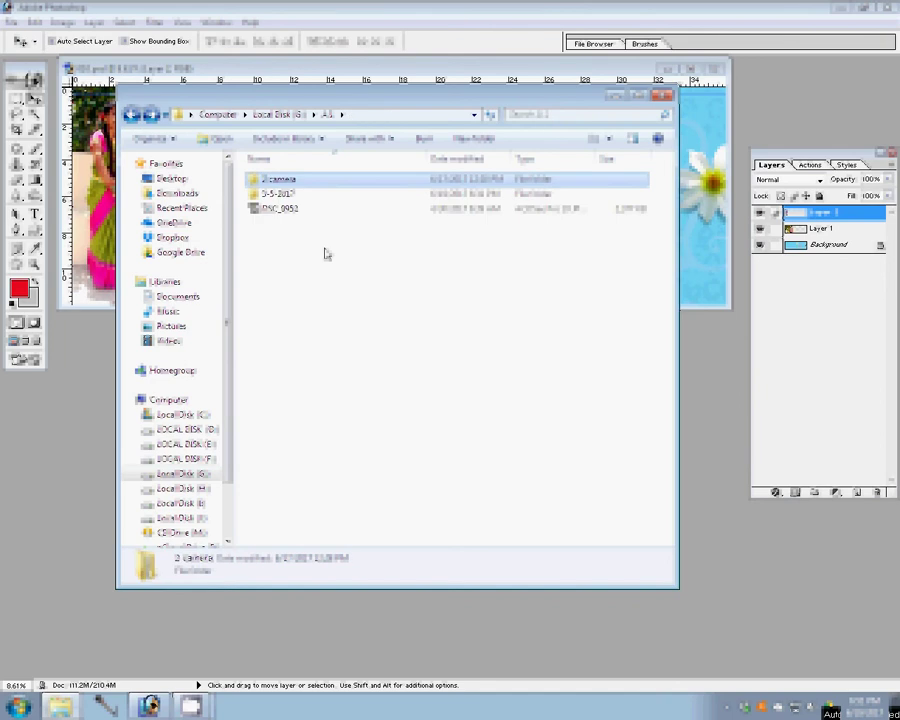
pyautogui.click(285, 194)
pyautogui.doubleClick(285, 194)
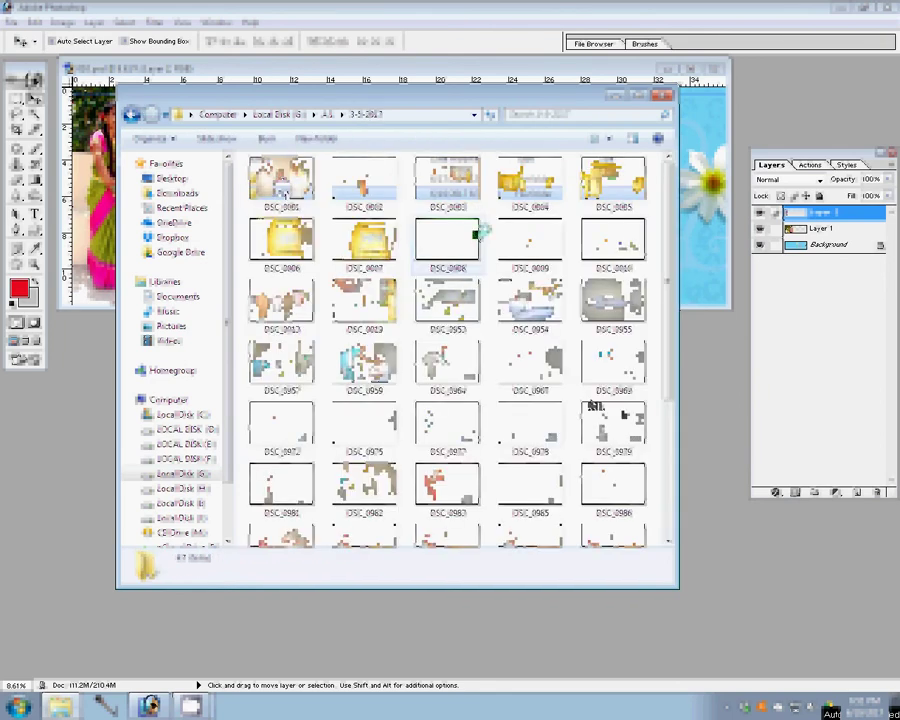
# Open DSC_0047 from the 2 camera > 101NCD80 folder
pyautogui.click(133, 118)
pyautogui.click(260, 184)
pyautogui.doubleClick(260, 184)
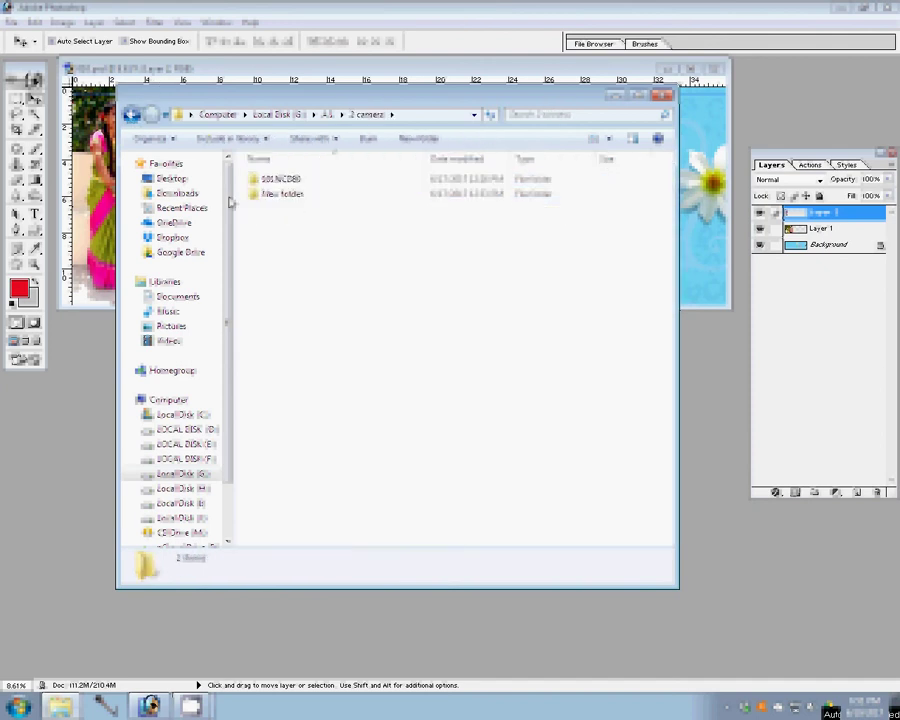
pyautogui.doubleClick(280, 180)
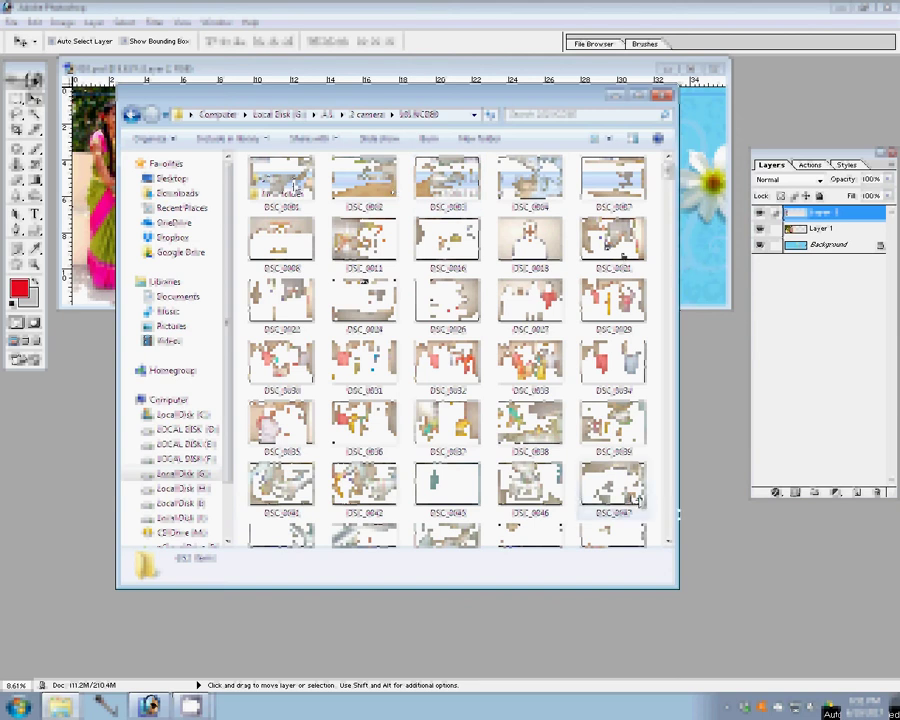
pyautogui.moveTo(613, 485)
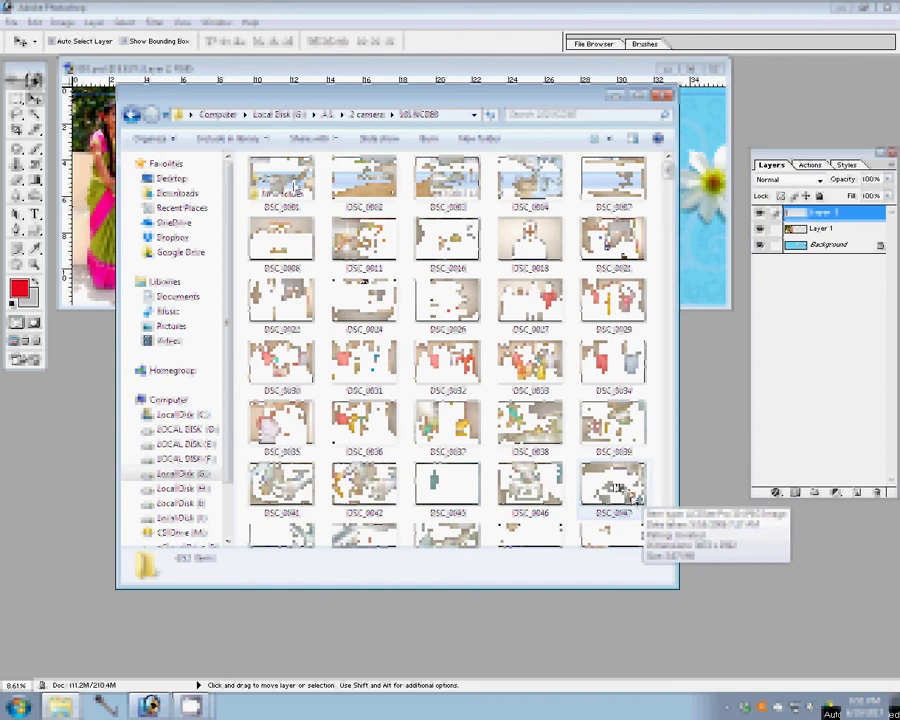
pyautogui.click(635, 492)
pyautogui.press('Return')
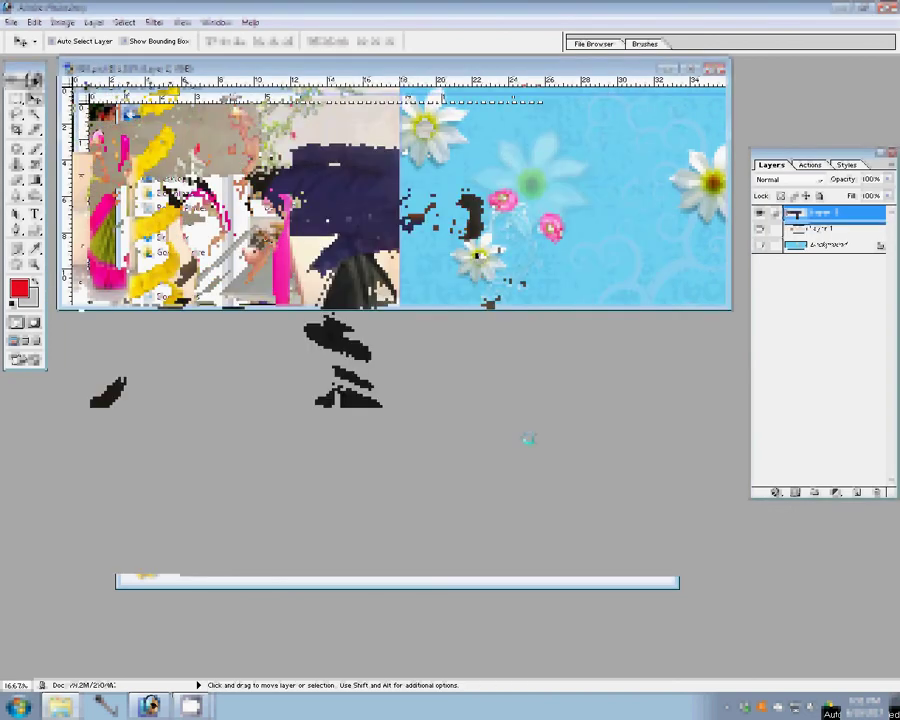
# Rotate DSC_0047 90° CCW and run the Correction action to place it in the spread
pyautogui.click(65, 23)
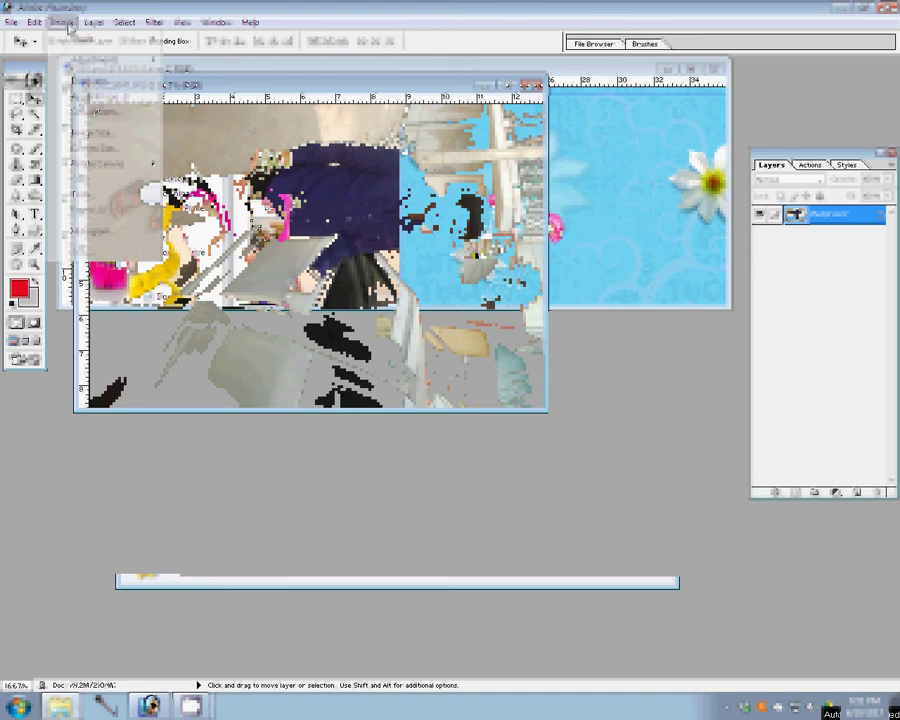
pyautogui.click(226, 198)
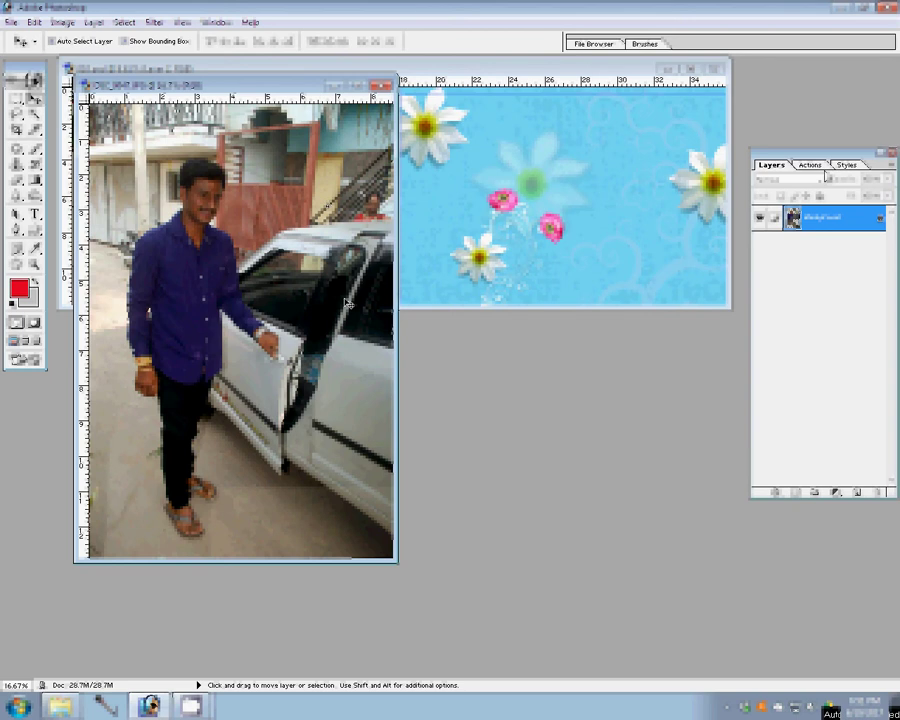
pyautogui.click(809, 164)
pyautogui.click(795, 213)
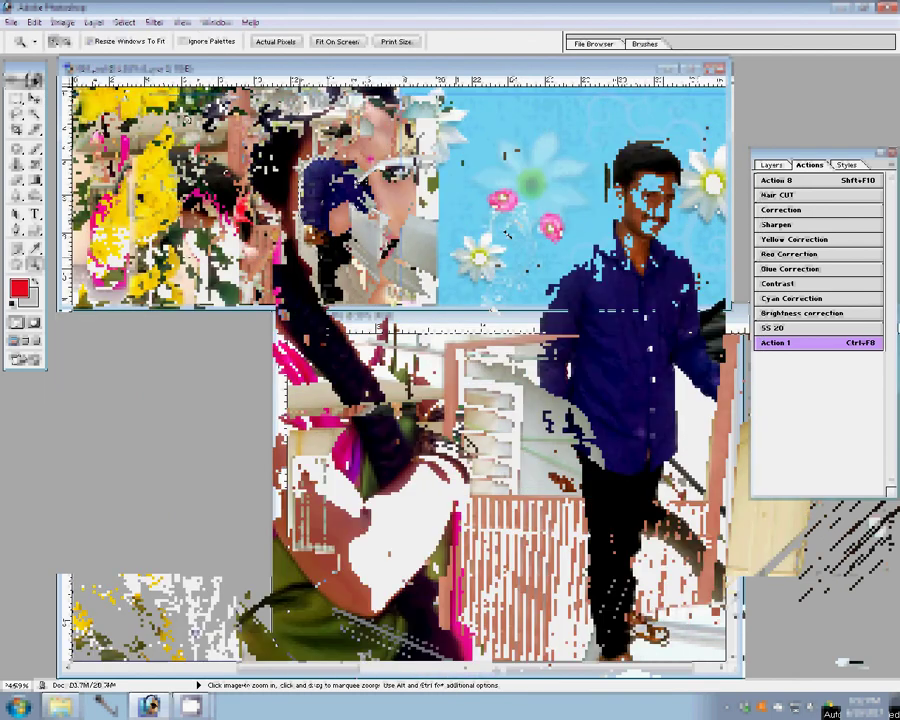
pyautogui.press('b')
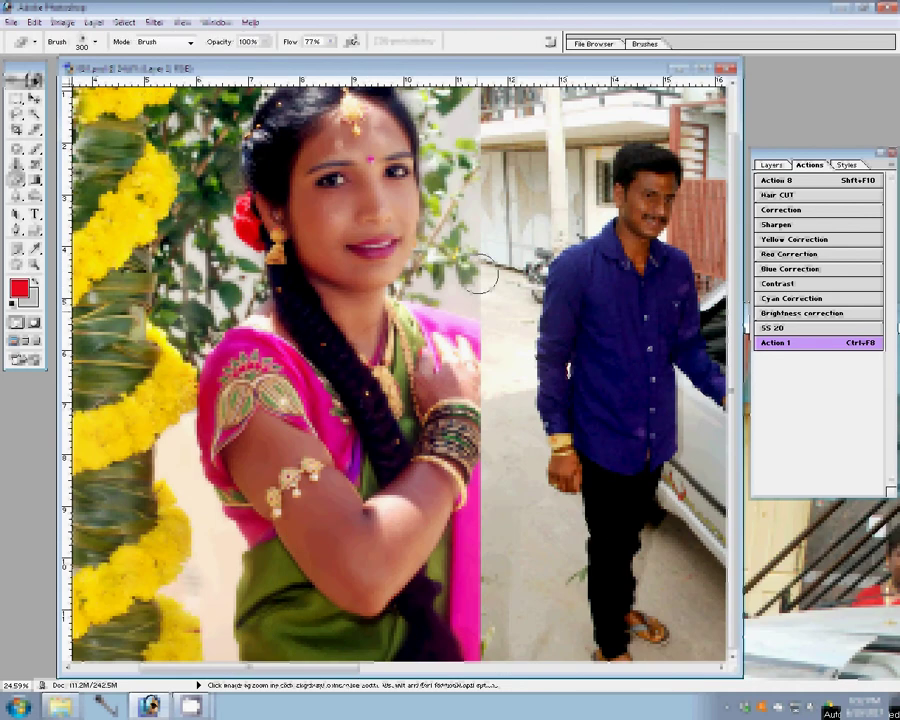
# Soften the seam beside the woman and fade the man's layer to 60% opacity
pyautogui.moveTo(481, 272); pyautogui.dragTo(477, 222)
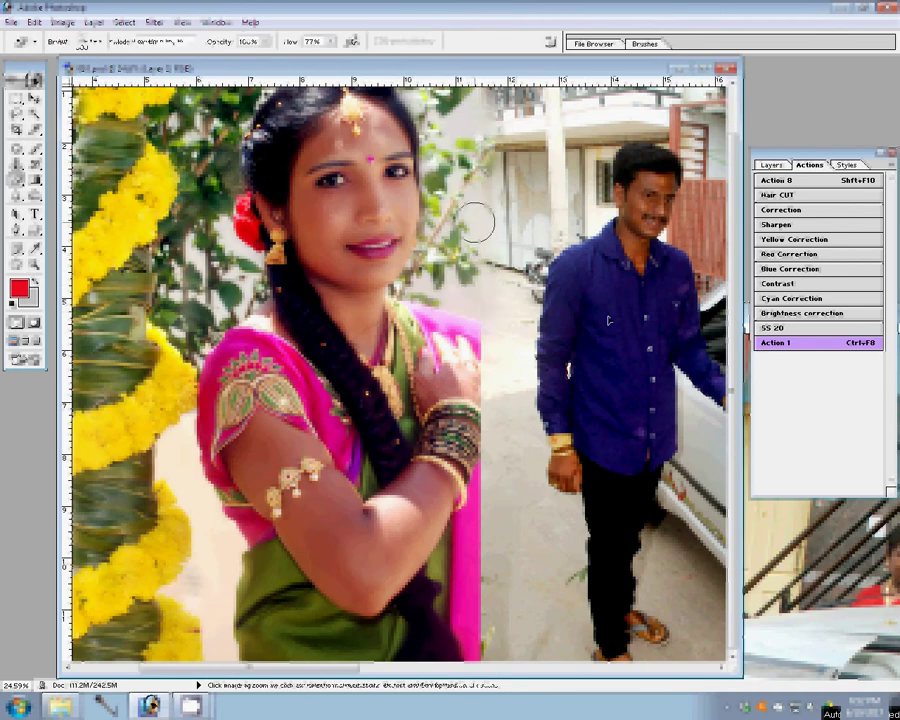
pyautogui.press('v')
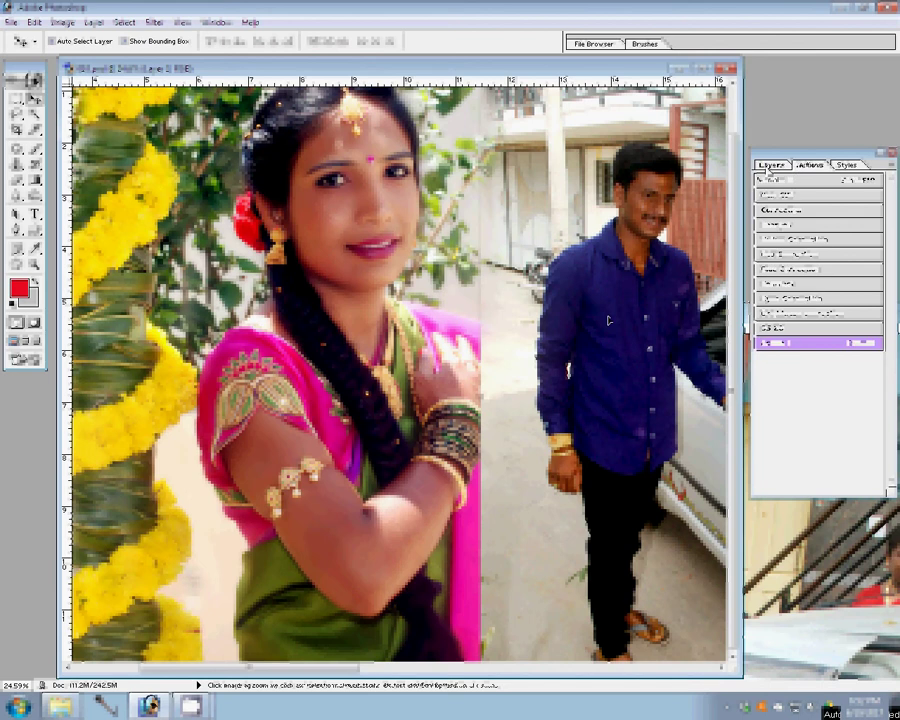
pyautogui.click(770, 165)
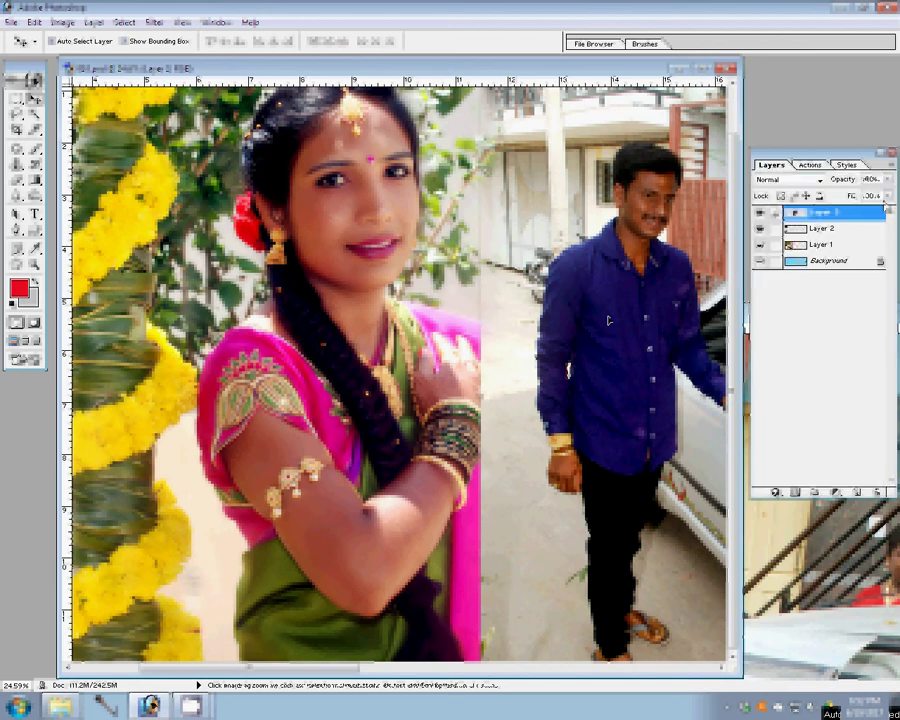
pyautogui.moveTo(888, 179); pyautogui.dragTo(859, 197)
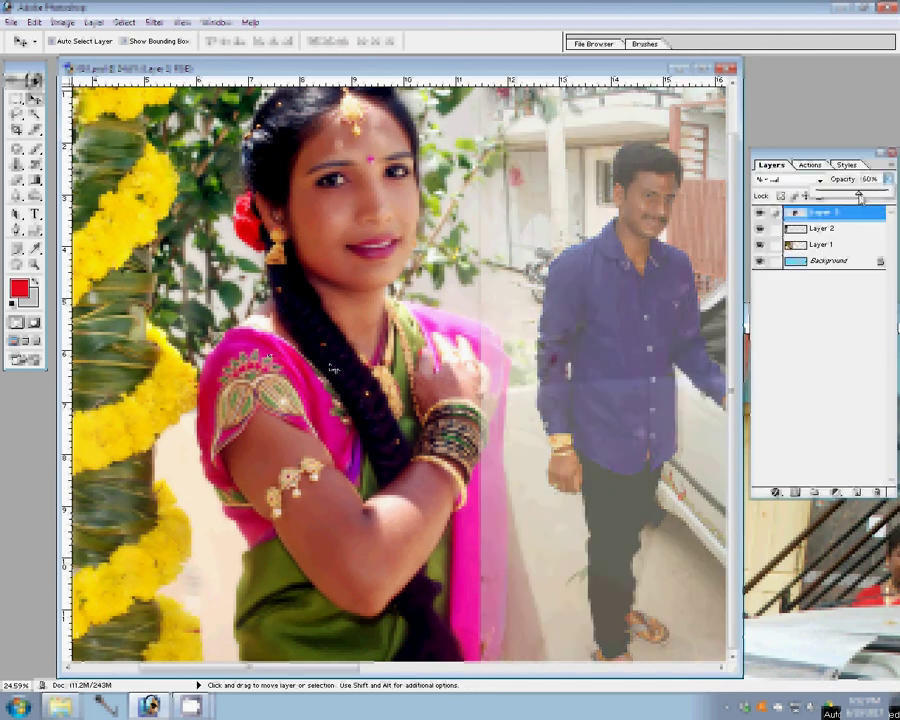
# Zoom in closely on the woman's bangled arm
pyautogui.press('z')
pyautogui.click(578, 427)
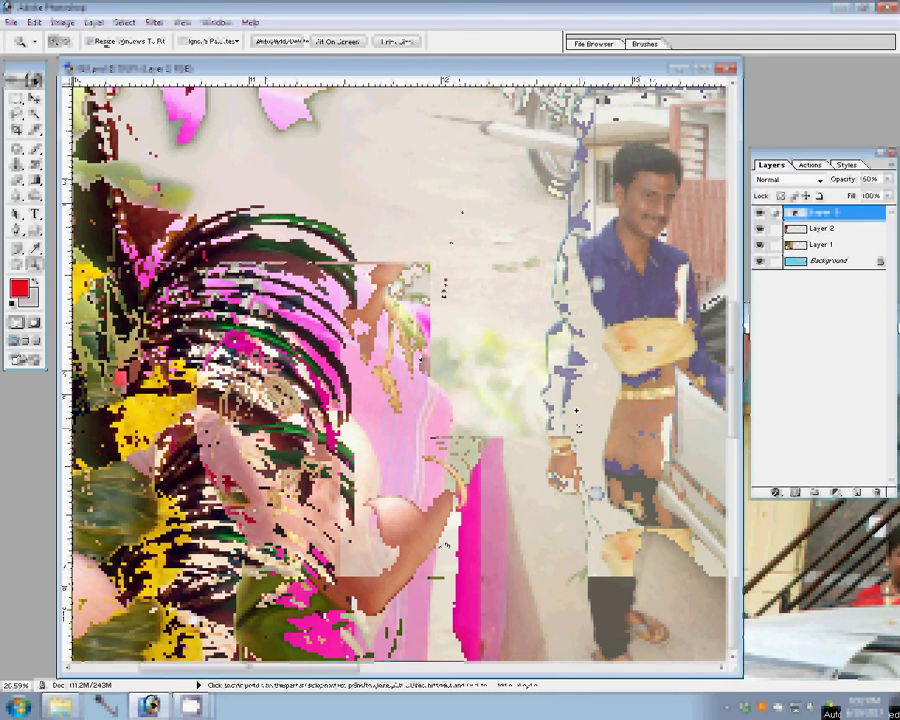
pyautogui.moveTo(577, 410); pyautogui.dragTo(388, 572)
pyautogui.press('p')
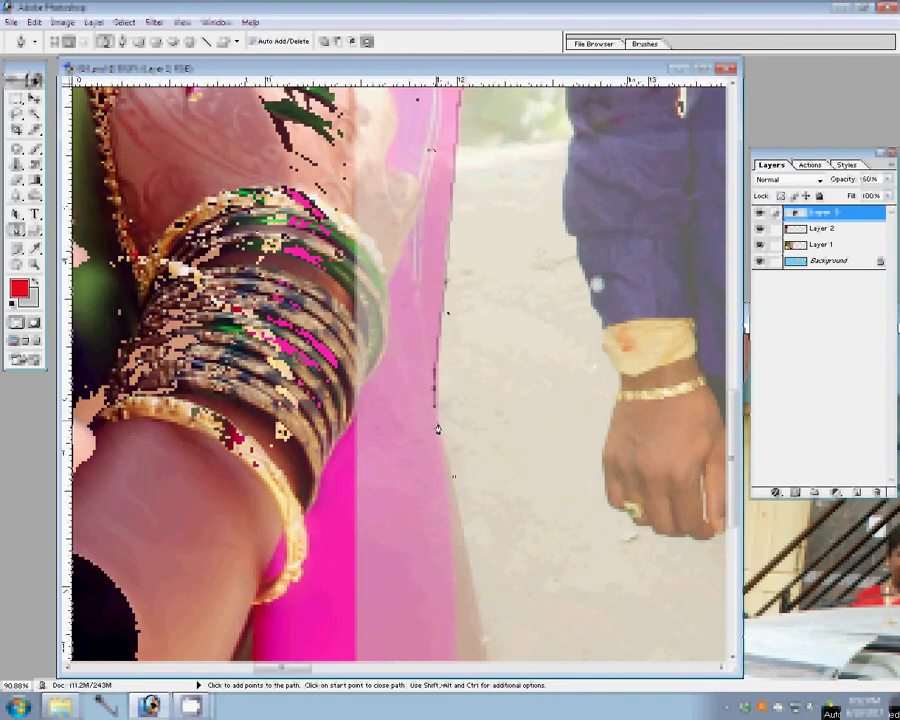
# Place pen anchor points down the pink dupatta's edge, then zoom back out
pyautogui.moveTo(500, 470); pyautogui.dragTo(440, 125)
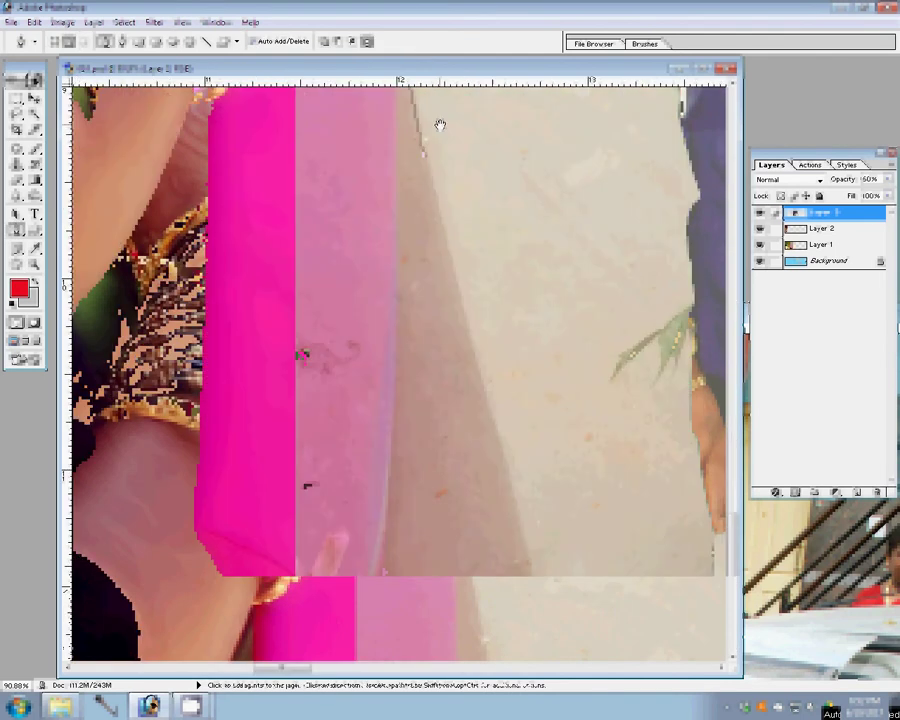
pyautogui.click(497, 437)
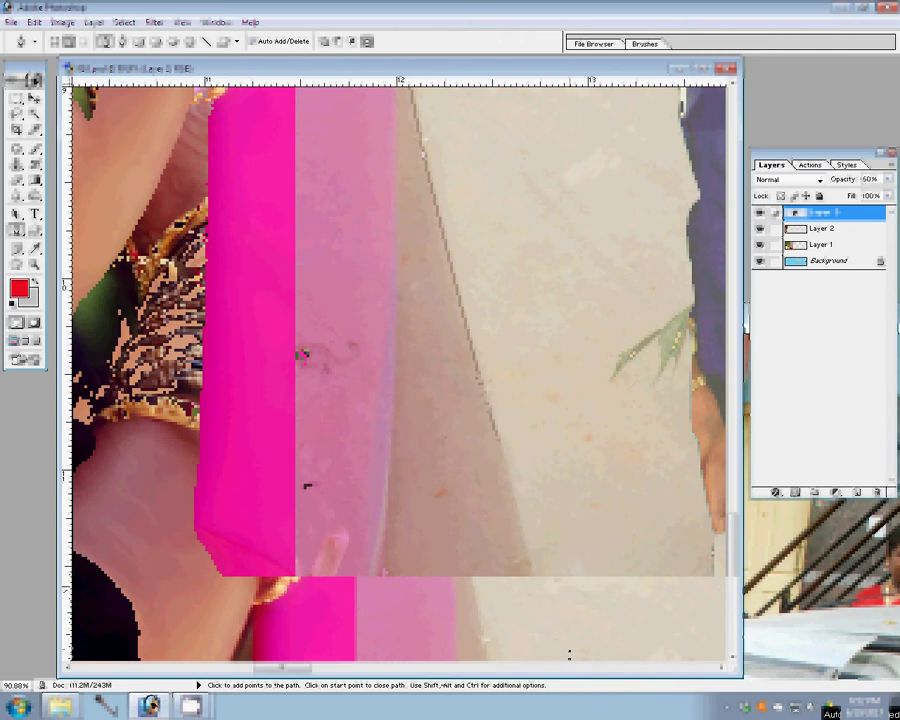
pyautogui.click(529, 572)
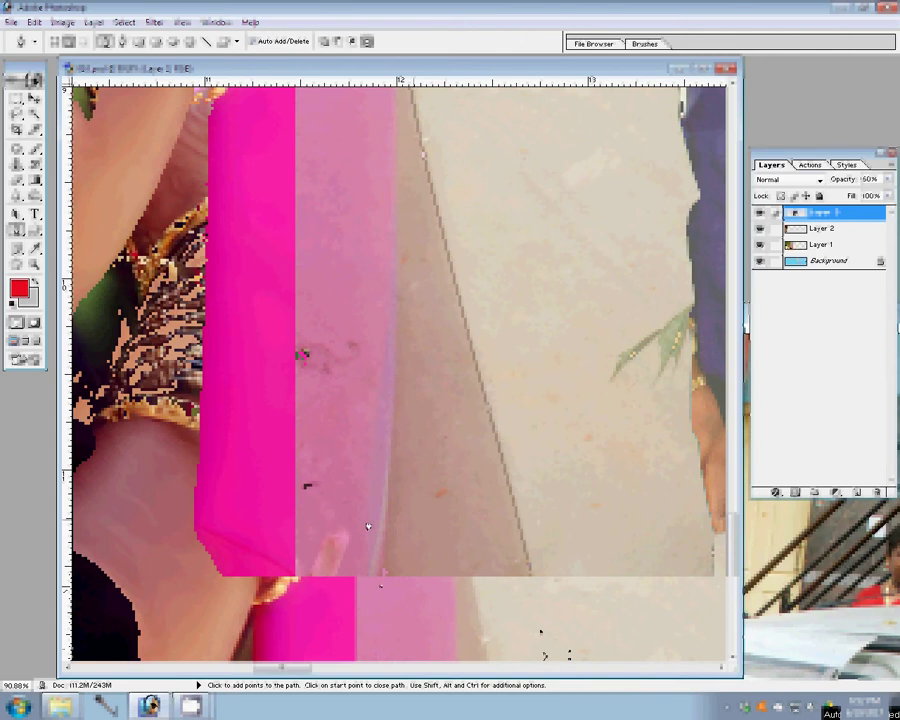
pyautogui.hotkey('ctrl', '0')
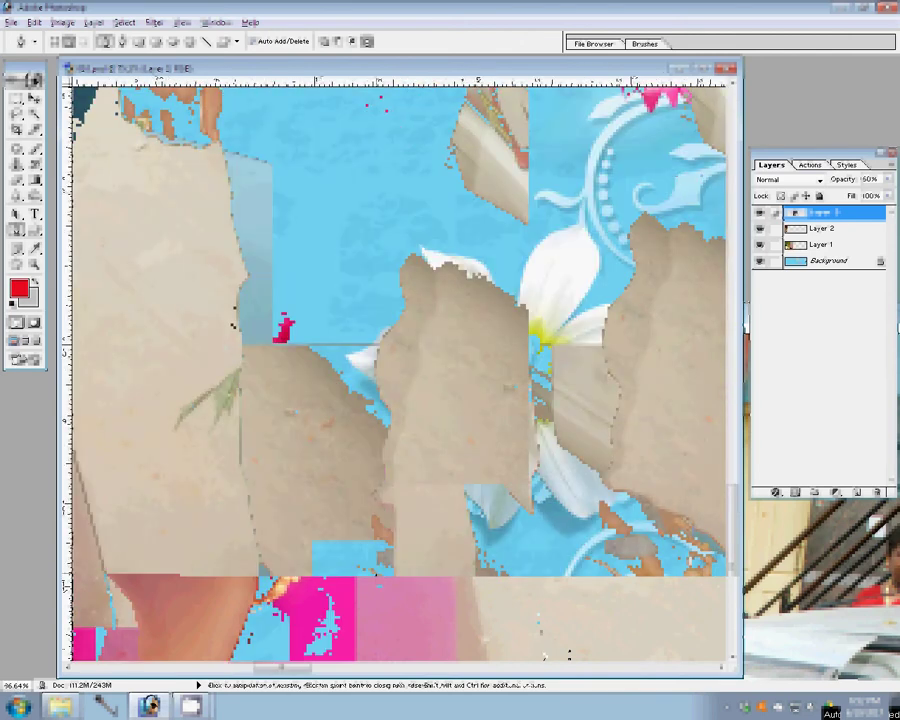
pyautogui.hotkey('ctrl', '+')
pyautogui.hotkey('ctrl', '+')
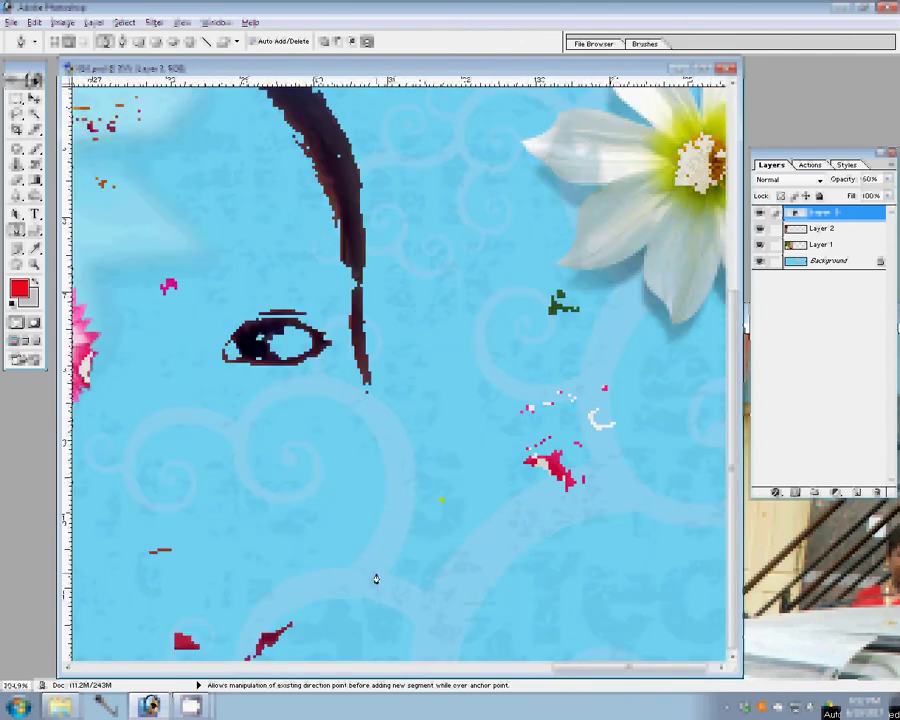
pyautogui.hotkey('ctrl', '-')
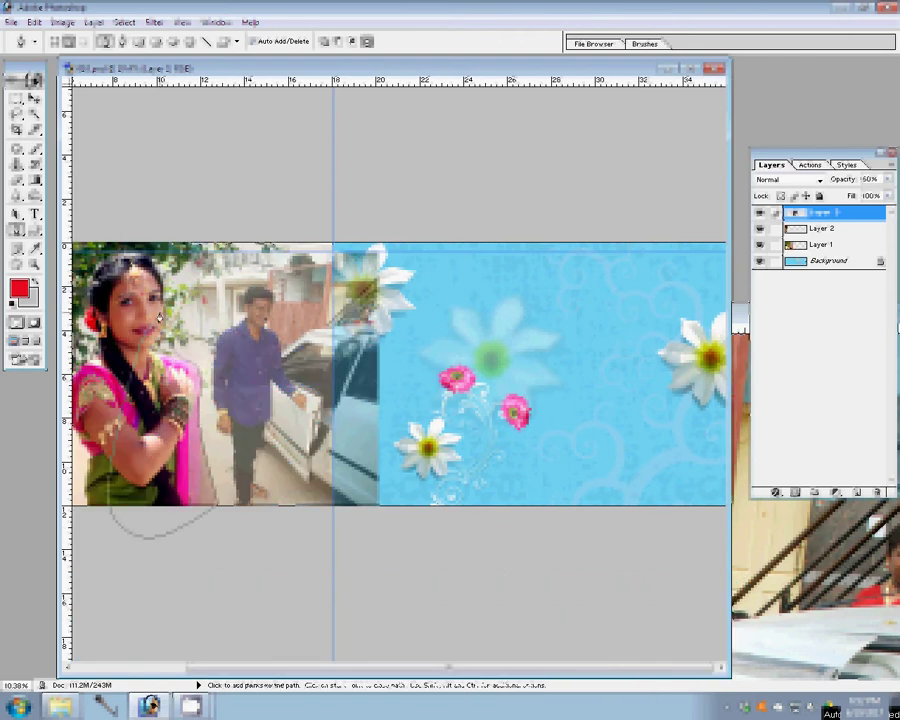
# Turn the dupatta path into a selection, restore Layer 3 to 100%, and set Levels midtone 1.48
pyautogui.rightClick(162, 316)
pyautogui.click(205, 381)
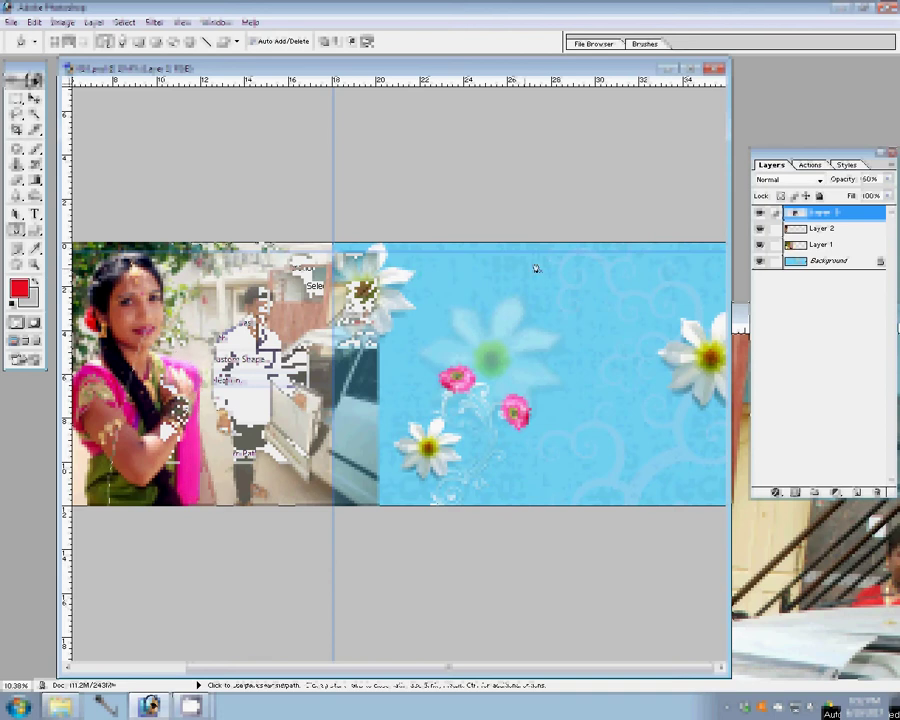
pyautogui.press('v')
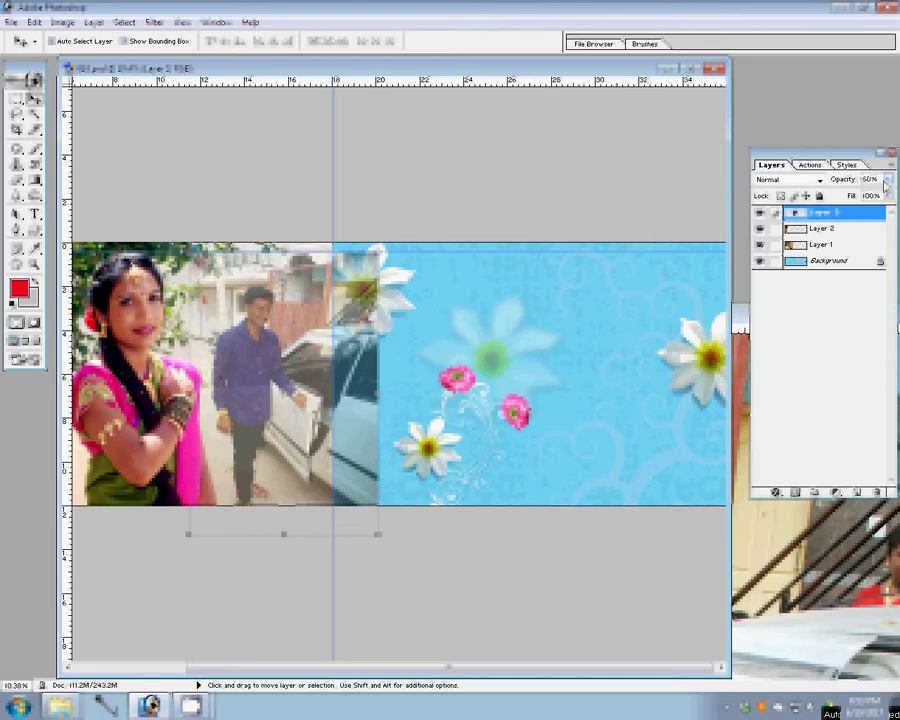
pyautogui.moveTo(888, 179)
pyautogui.mouseDown()
pyautogui.moveTo(870, 197)
pyautogui.moveTo(886, 196)
pyautogui.mouseUp()
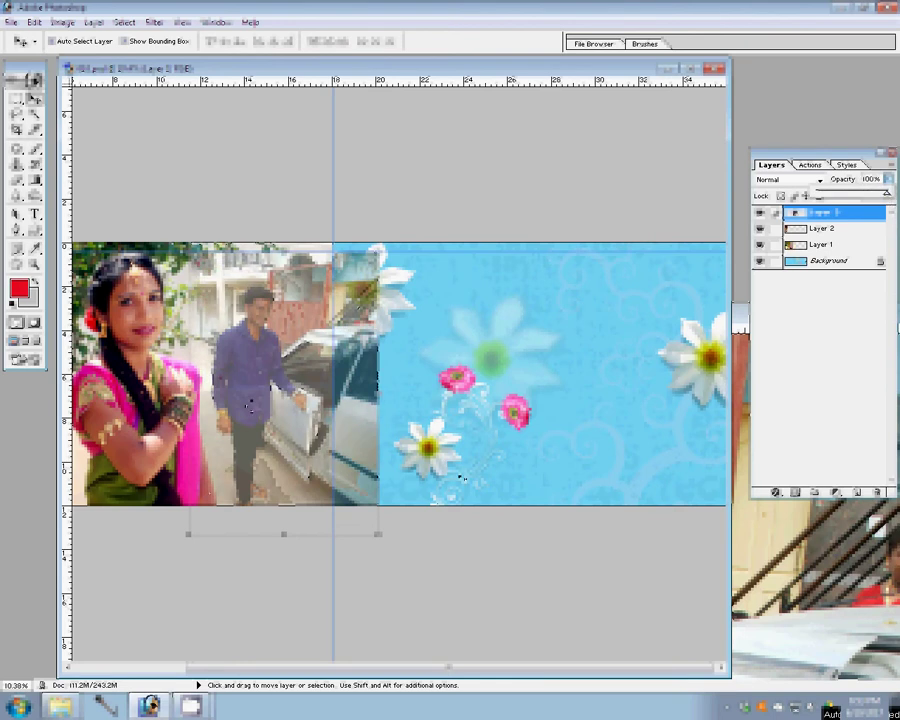
pyautogui.hotkey('ctrl', 'l')
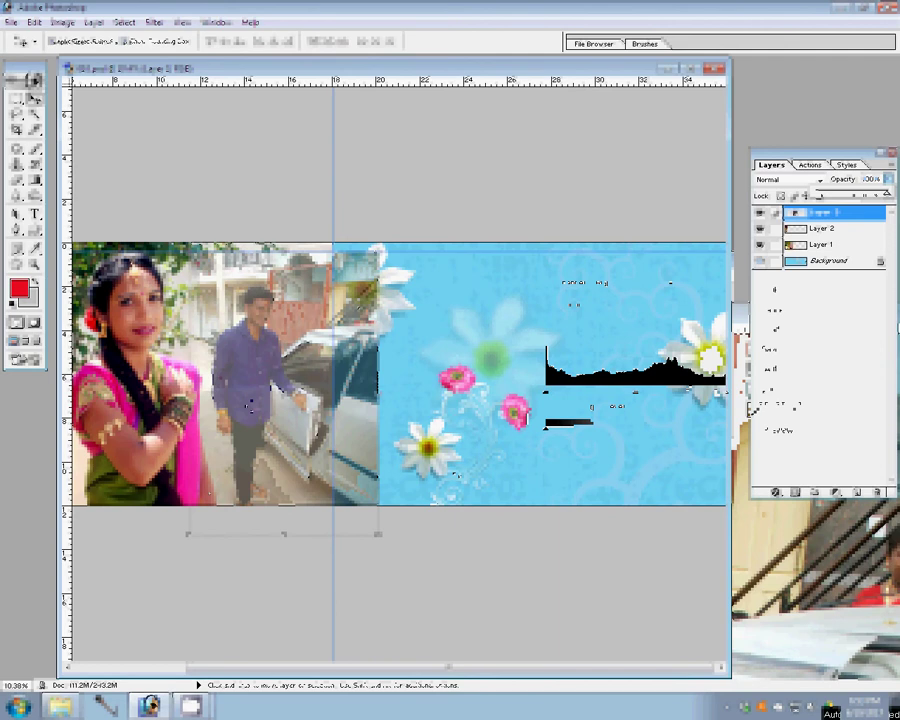
pyautogui.moveTo(635, 393); pyautogui.dragTo(611, 393)
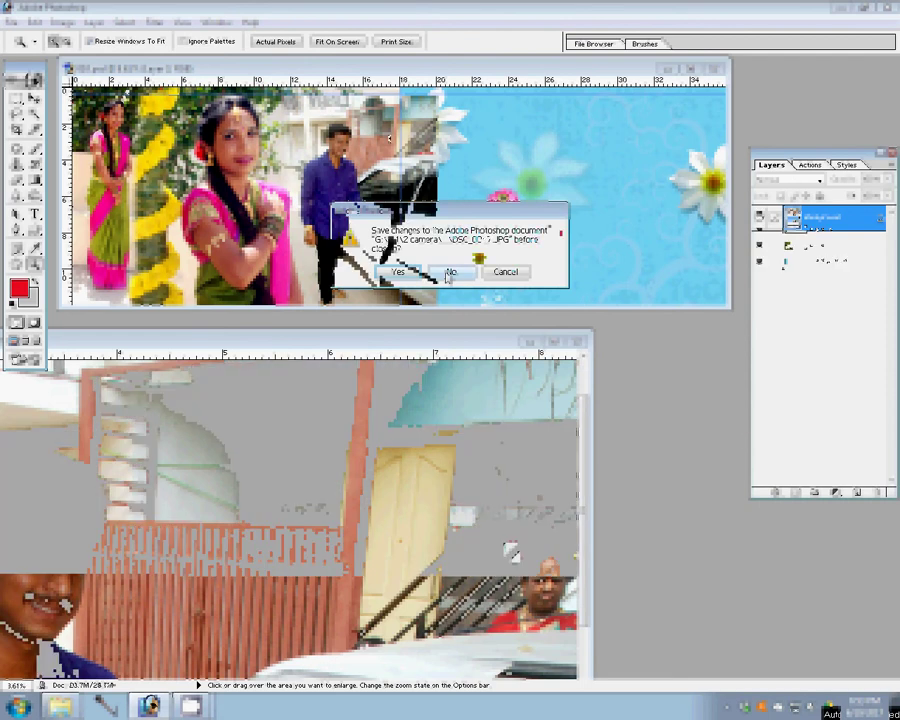
# Close the car photo without saving and browse back up to Local Disk (G:)
pyautogui.click(450, 272)
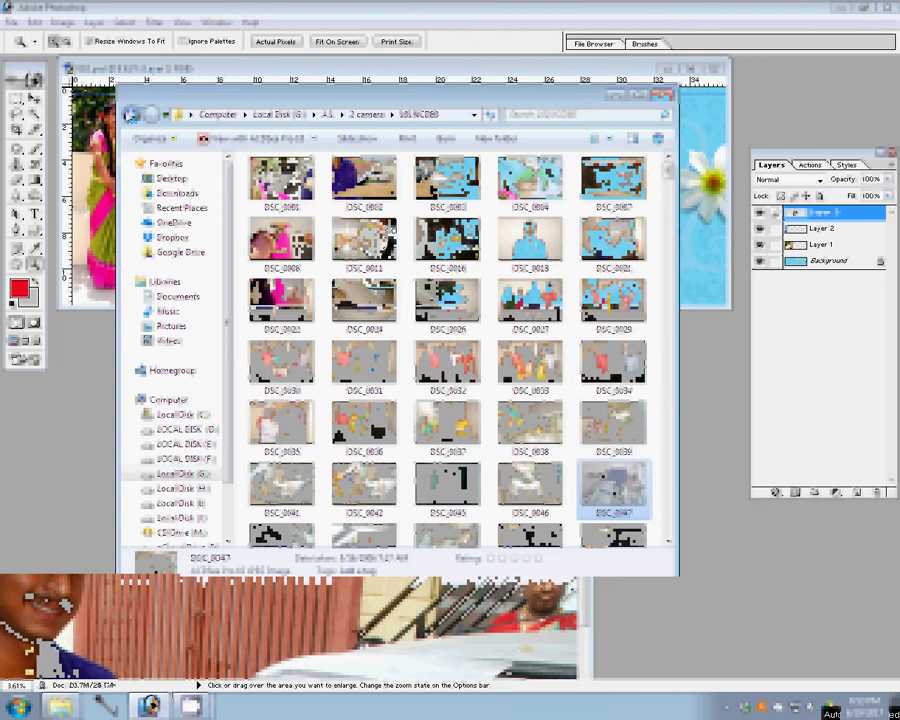
pyautogui.click(131, 116)
pyautogui.click(131, 116)
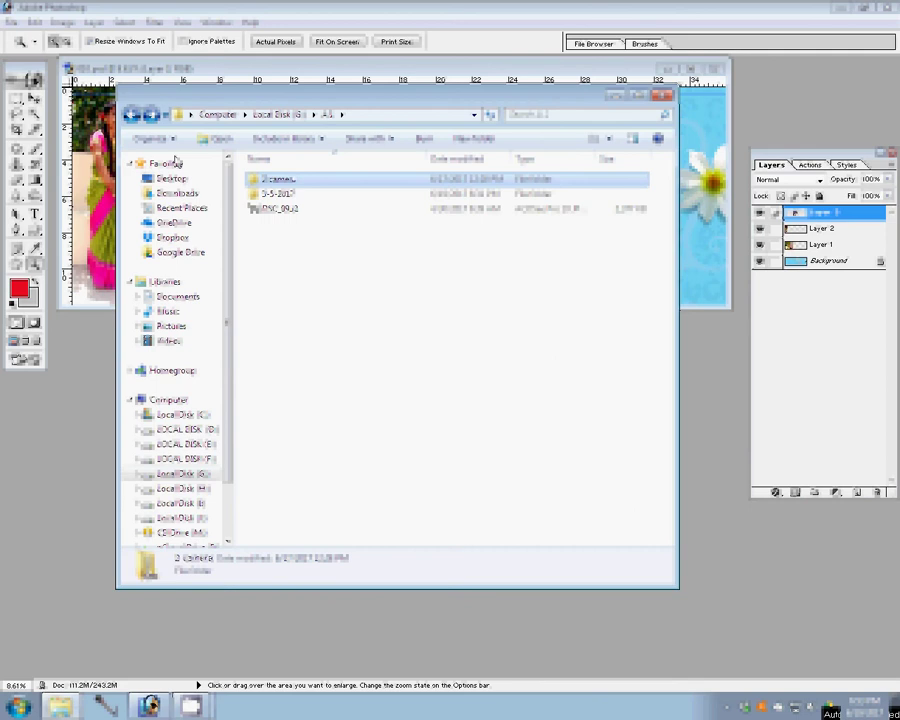
pyautogui.doubleClick(279, 195)
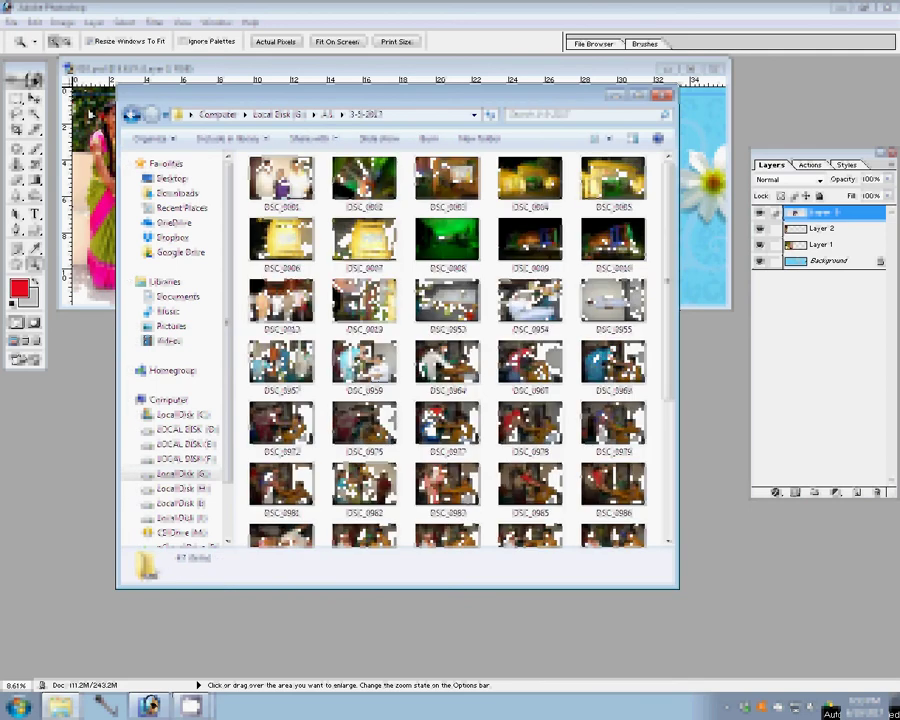
pyautogui.click(131, 116)
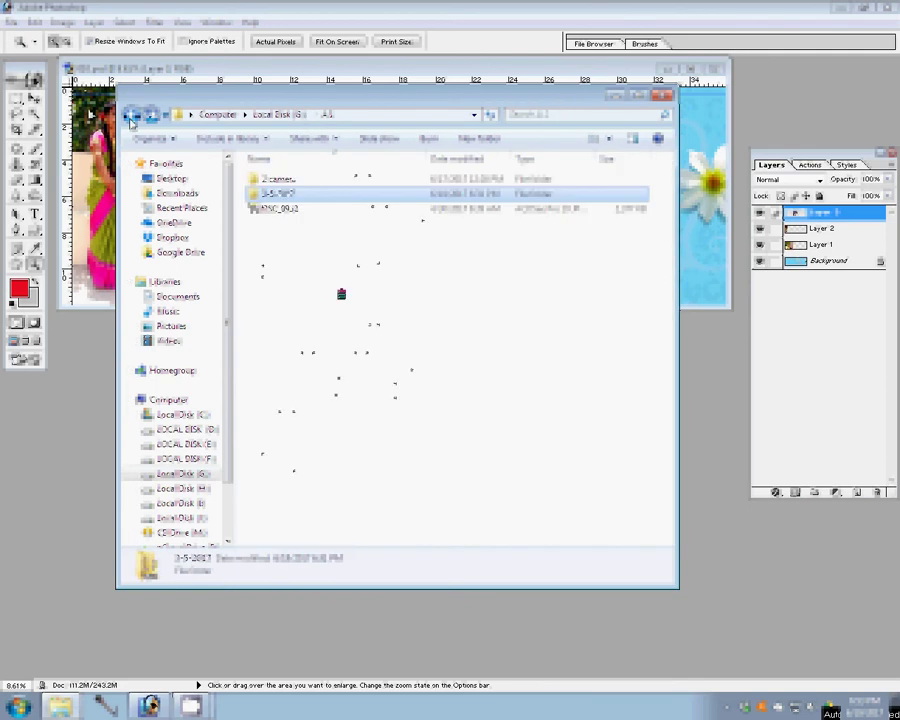
pyautogui.click(130, 117)
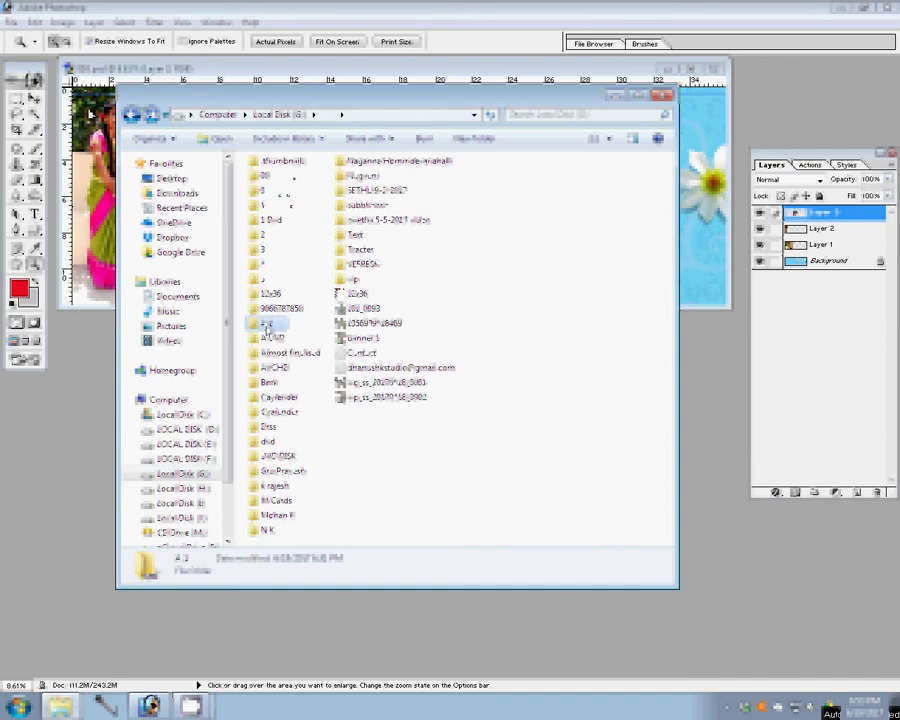
# Select house photo DSC_0024 in A1 > 2 camera > New folder > 100NCD80 House
pyautogui.doubleClick(270, 326)
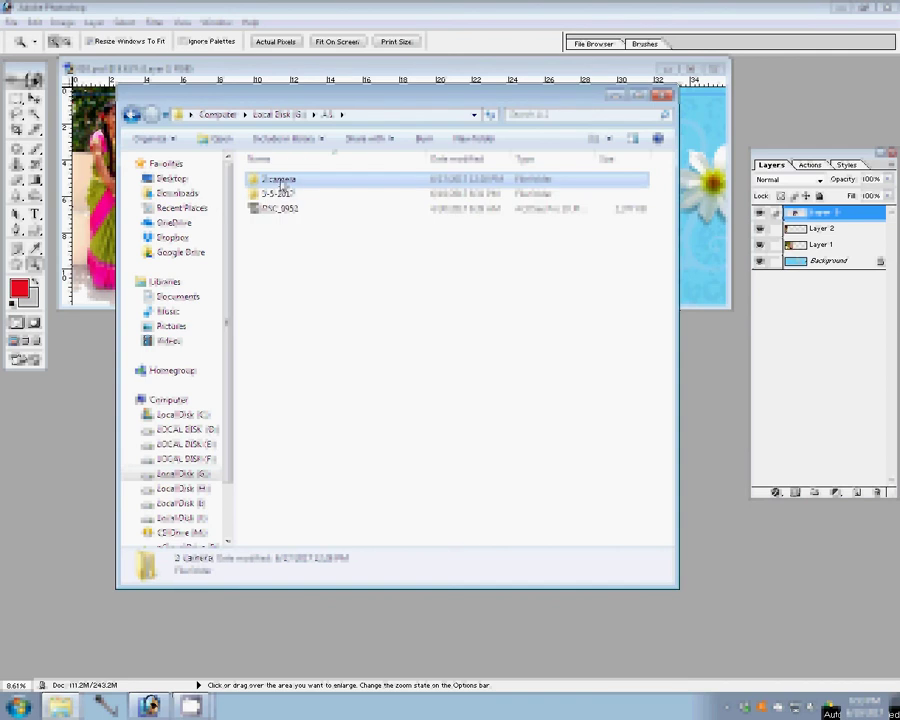
pyautogui.doubleClick(281, 180)
pyautogui.doubleClick(281, 196)
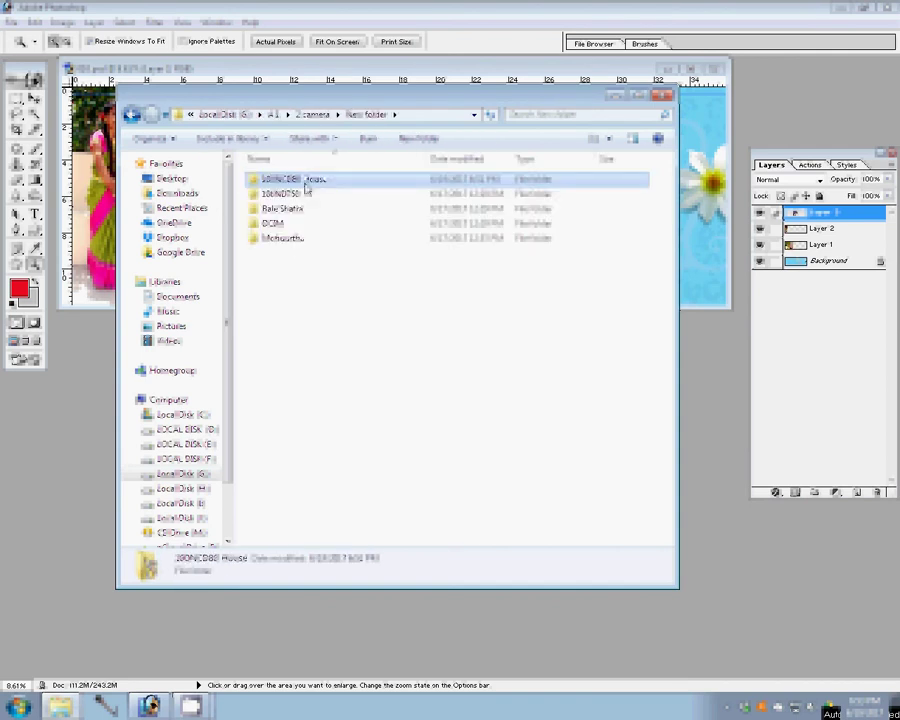
pyautogui.doubleClick(305, 182)
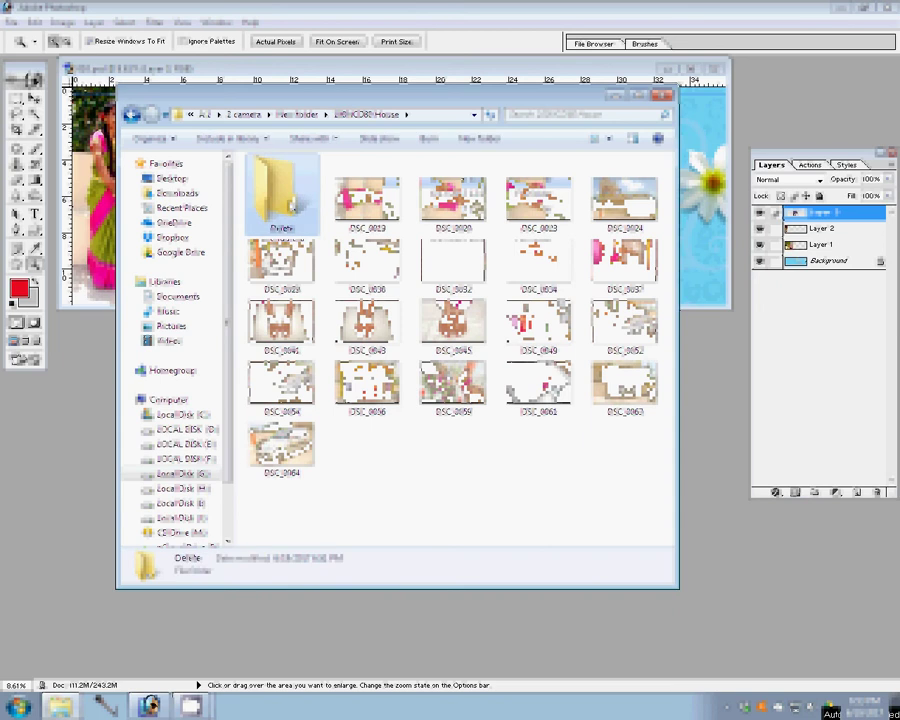
pyautogui.doubleClick(289, 203)
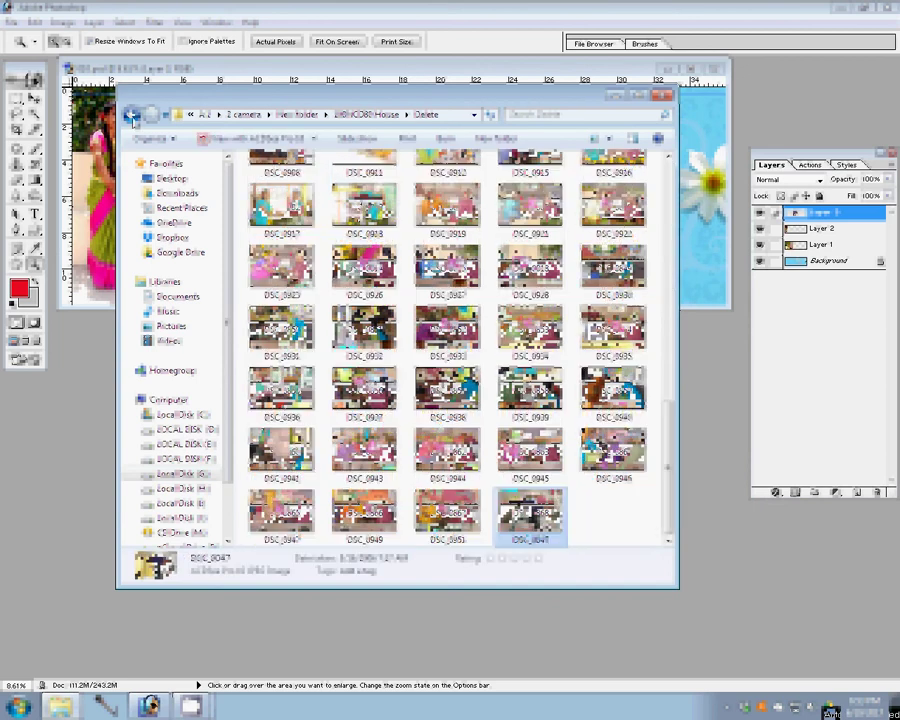
pyautogui.click(131, 116)
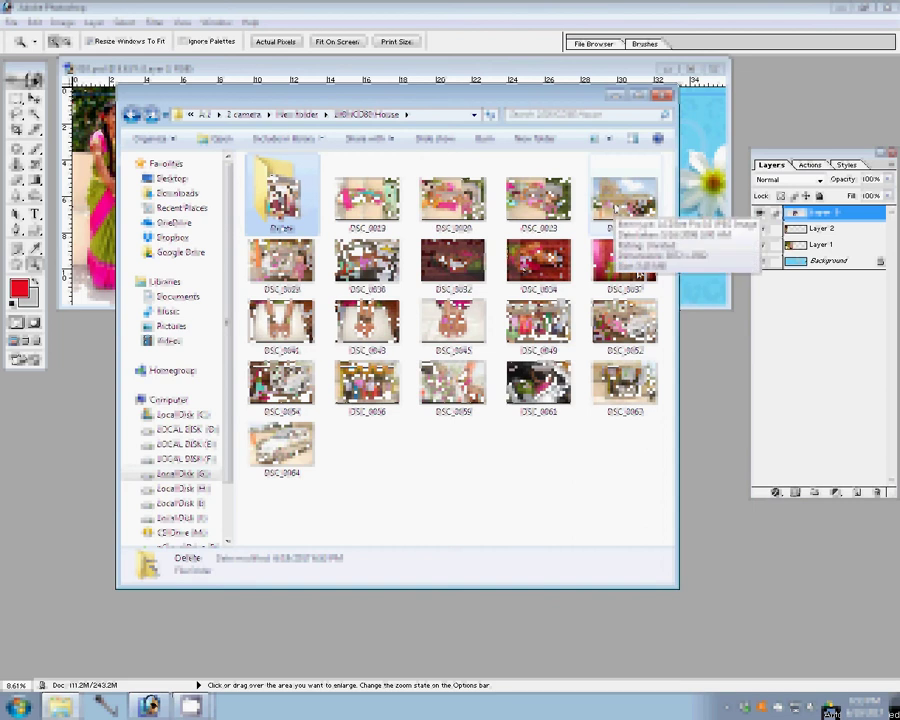
pyautogui.click(624, 200)
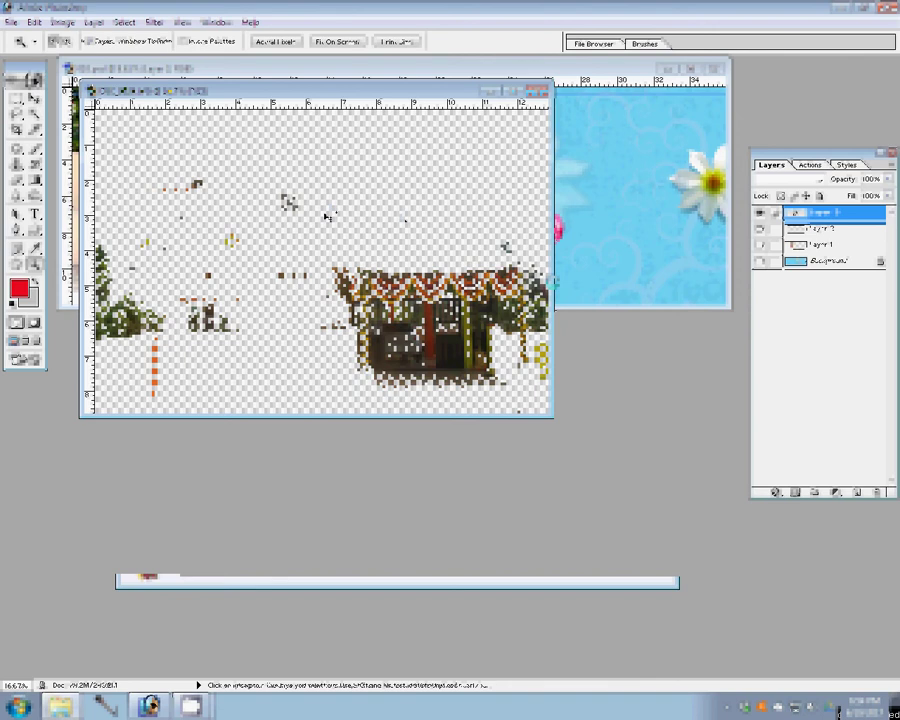
# Drag the DSC_0024 house photo into the spread and scale it to 135.9% to fill the right panel
pyautogui.press('v')
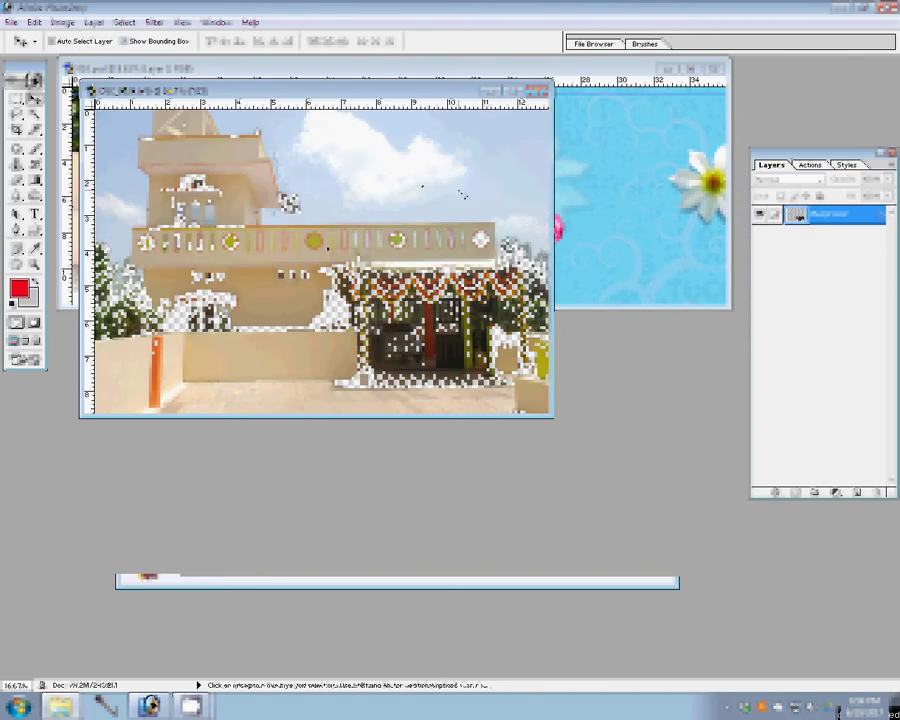
pyautogui.moveTo(462, 193)
pyautogui.mouseDown()
pyautogui.moveTo(620, 243)
pyautogui.moveTo(594, 175)
pyautogui.mouseUp()
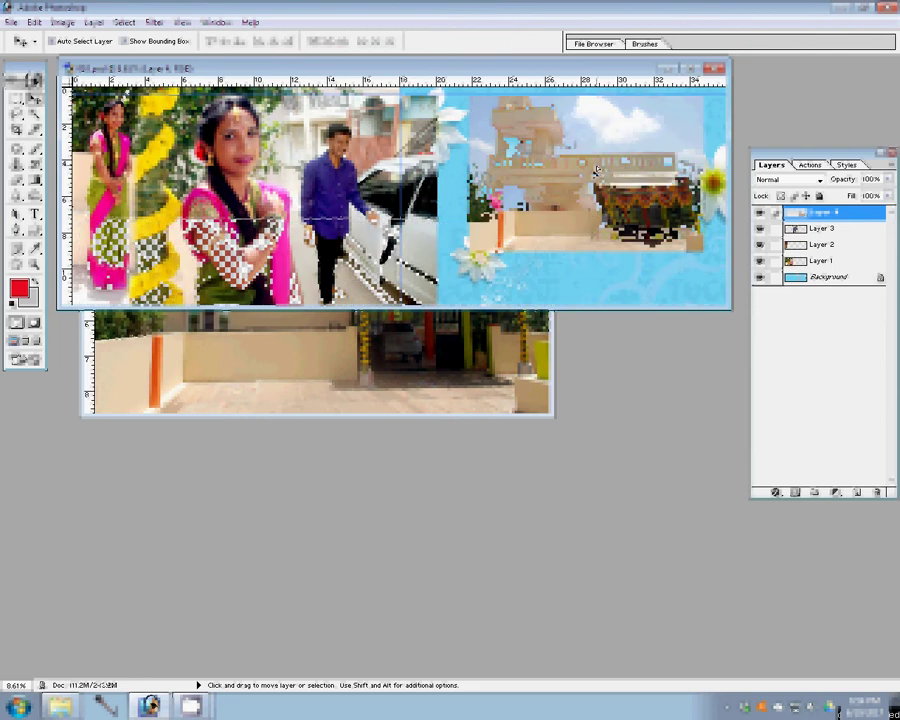
pyautogui.hotkey('ctrl', '-')
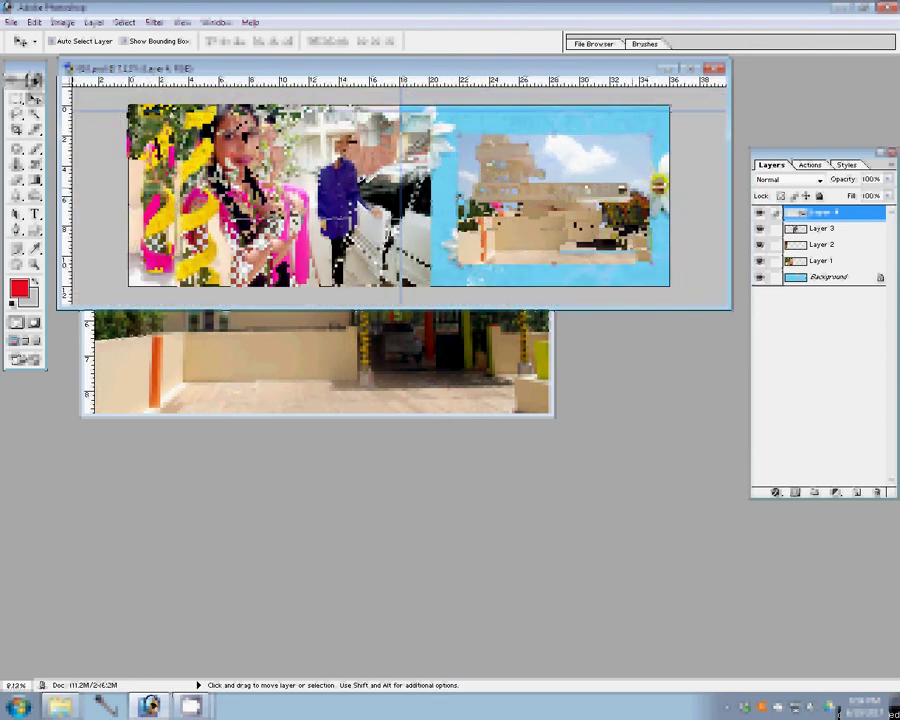
pyautogui.hotkey('ctrl', 't')
pyautogui.moveTo(658, 140); pyautogui.dragTo(672, 106)
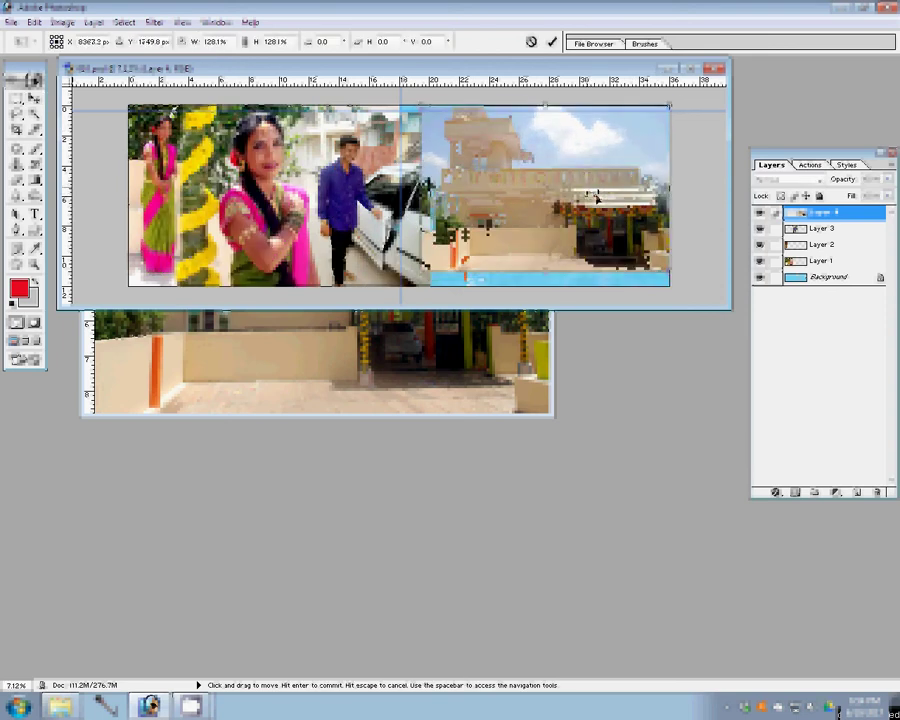
pyautogui.moveTo(586, 194)
pyautogui.mouseDown()
pyautogui.moveTo(597, 193)
pyautogui.moveTo(612, 166)
pyautogui.moveTo(606, 154)
pyautogui.mouseUp()
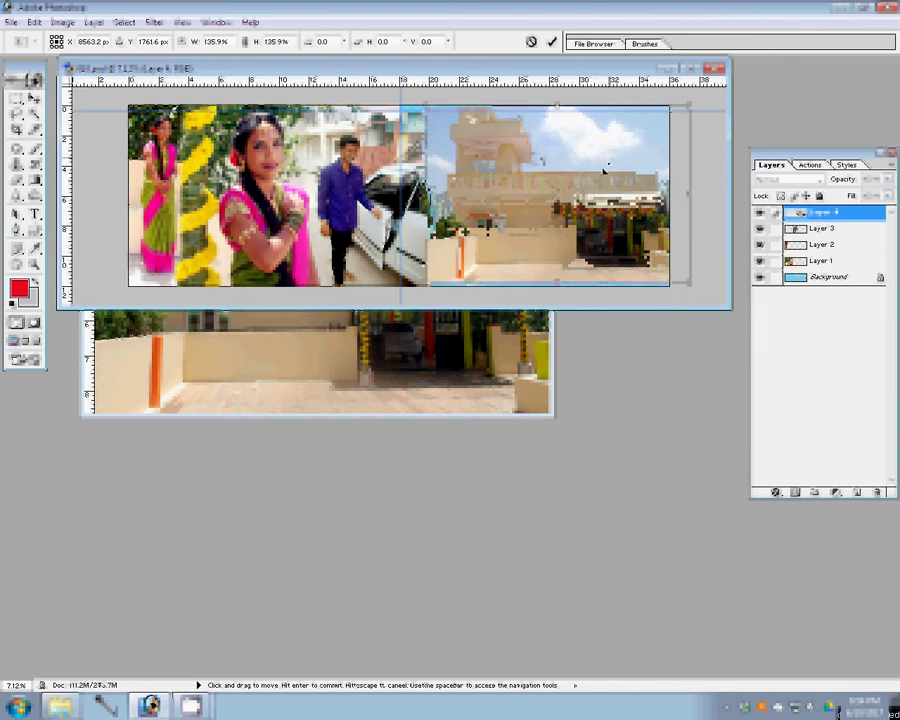
pyautogui.press('Return')
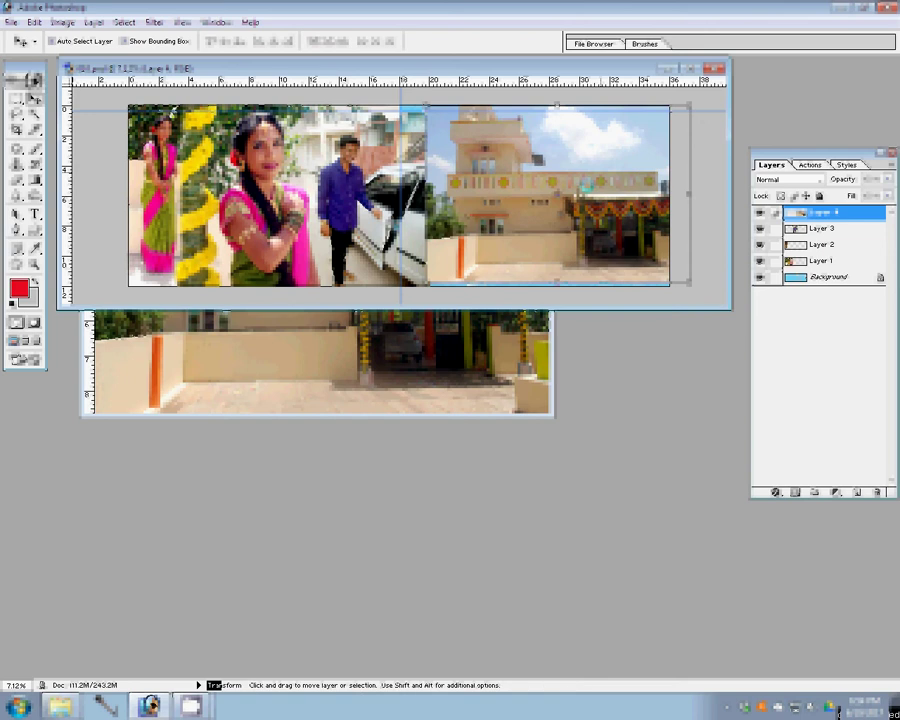
pyautogui.press('Tab')
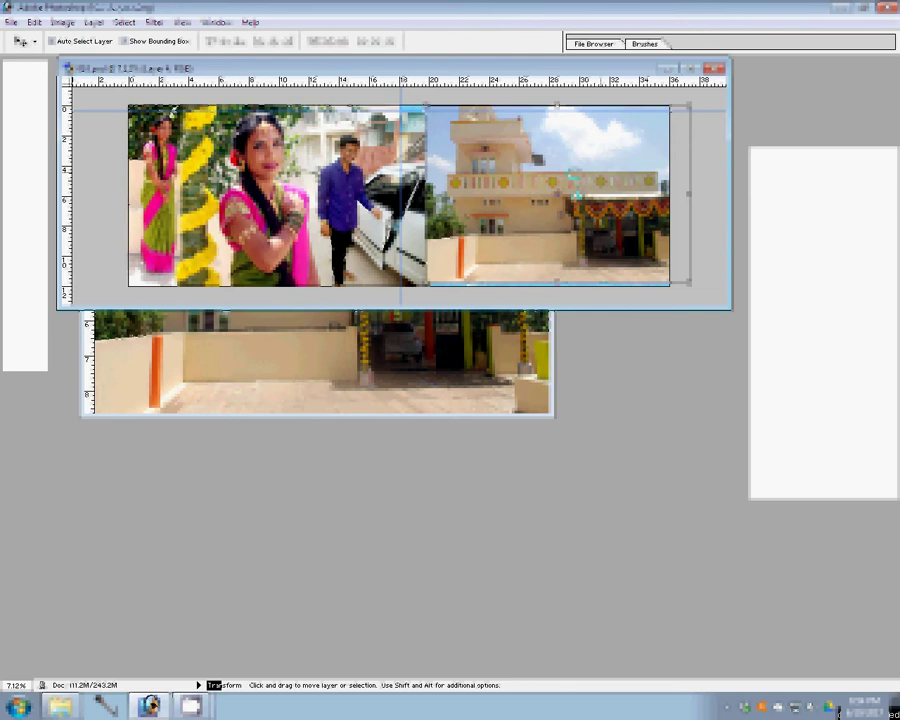
# Try erasing along the seam with a 600 px Background Eraser, then undo the erased strip
pyautogui.press('Tab')
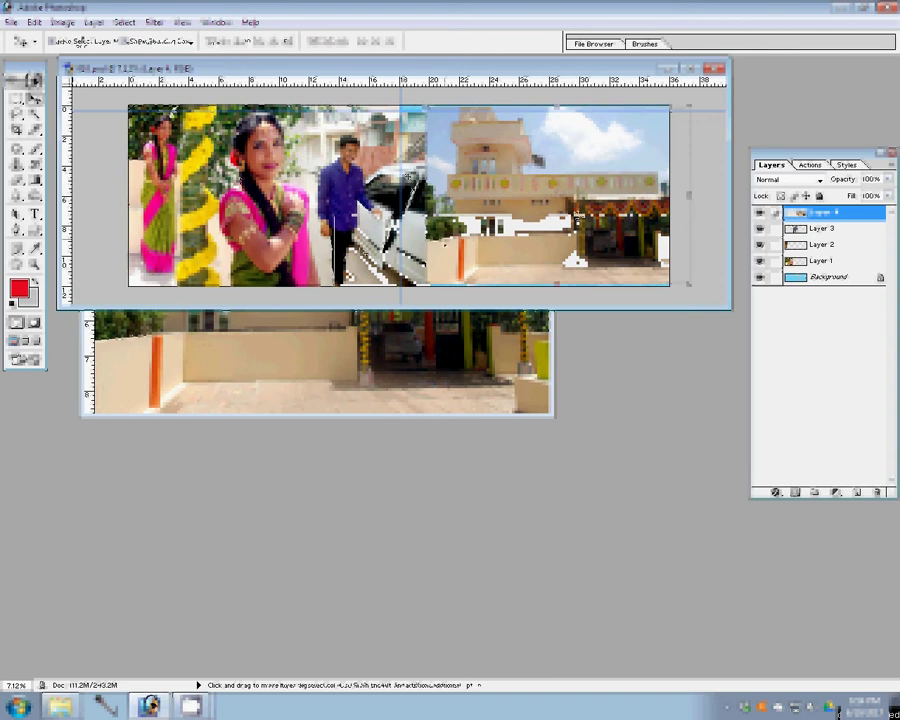
pyautogui.press('b')
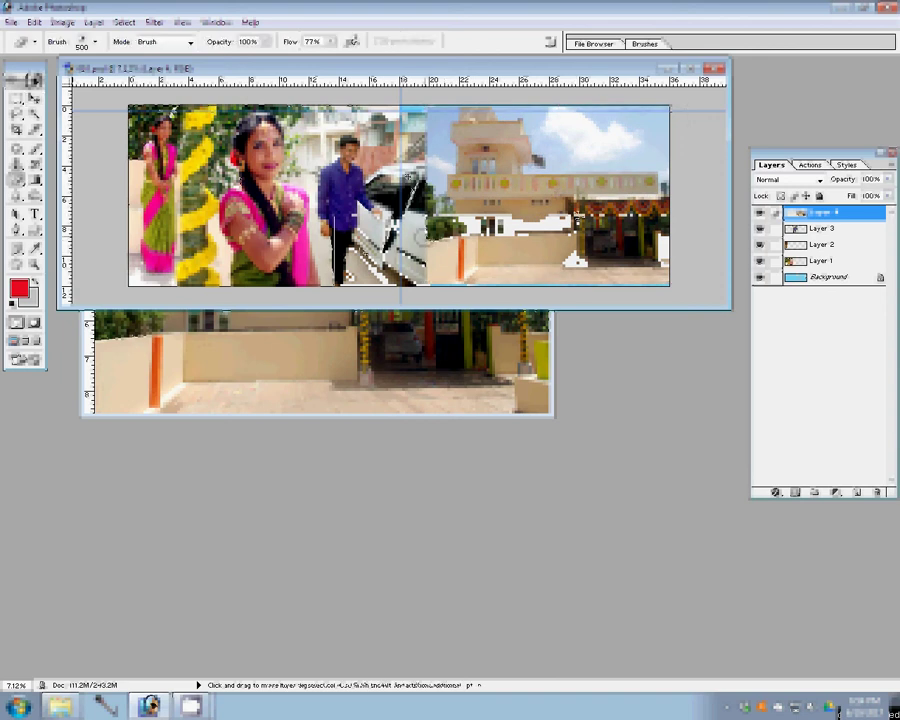
pyautogui.press(']')
pyautogui.press('e')
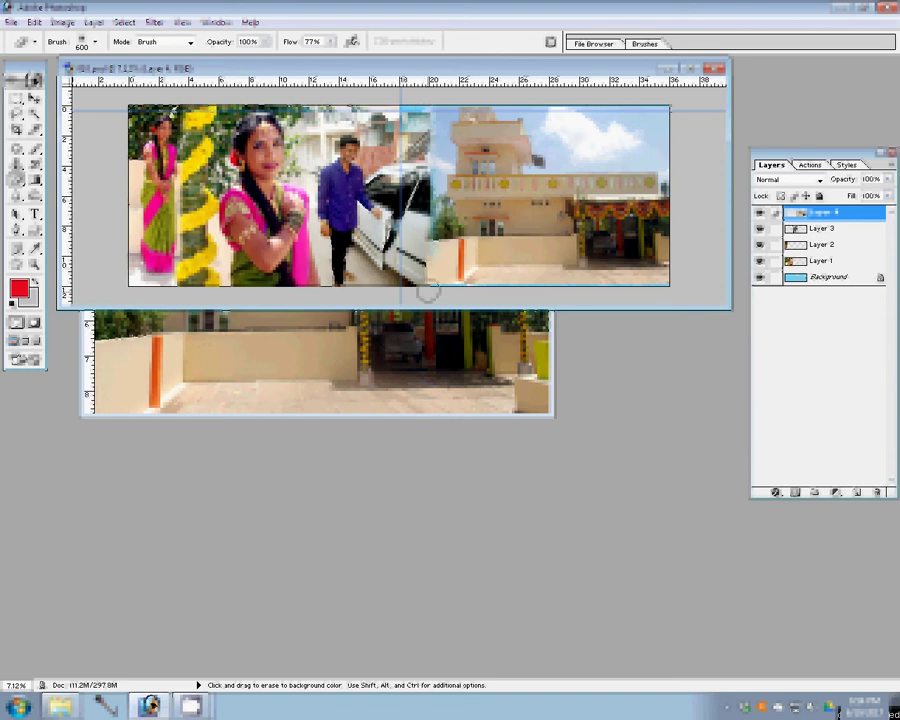
pyautogui.moveTo(436, 245); pyautogui.dragTo(437, 280)
pyautogui.hotkey('ctrl', 'z')
# Bring the DSC_0024 house photo window forward and close it without saving
pyautogui.press('v')
pyautogui.click(149, 399)
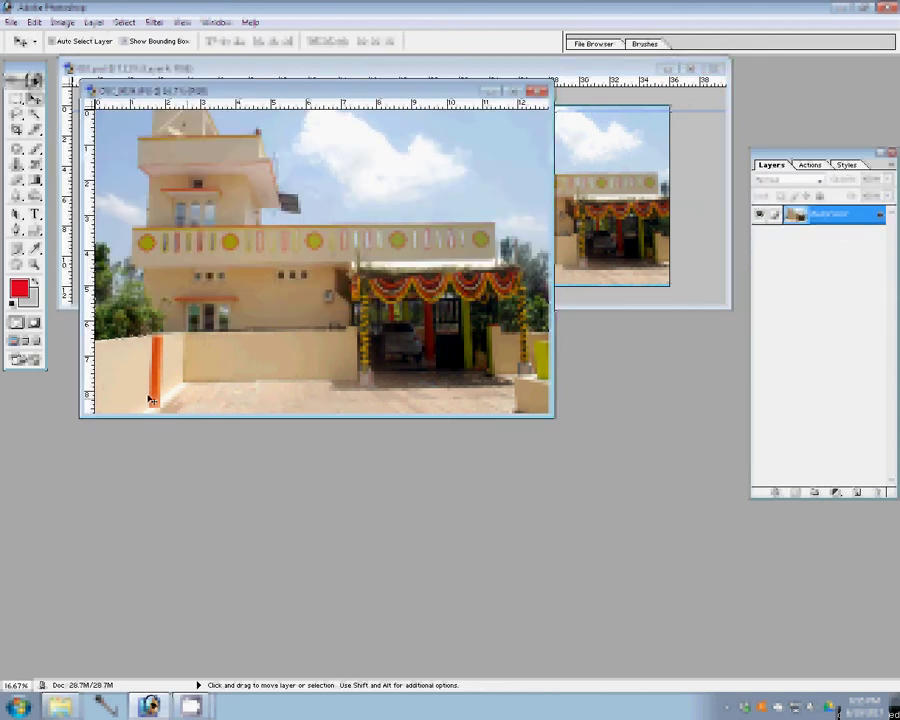
pyautogui.hotkey('ctrl', 'w')
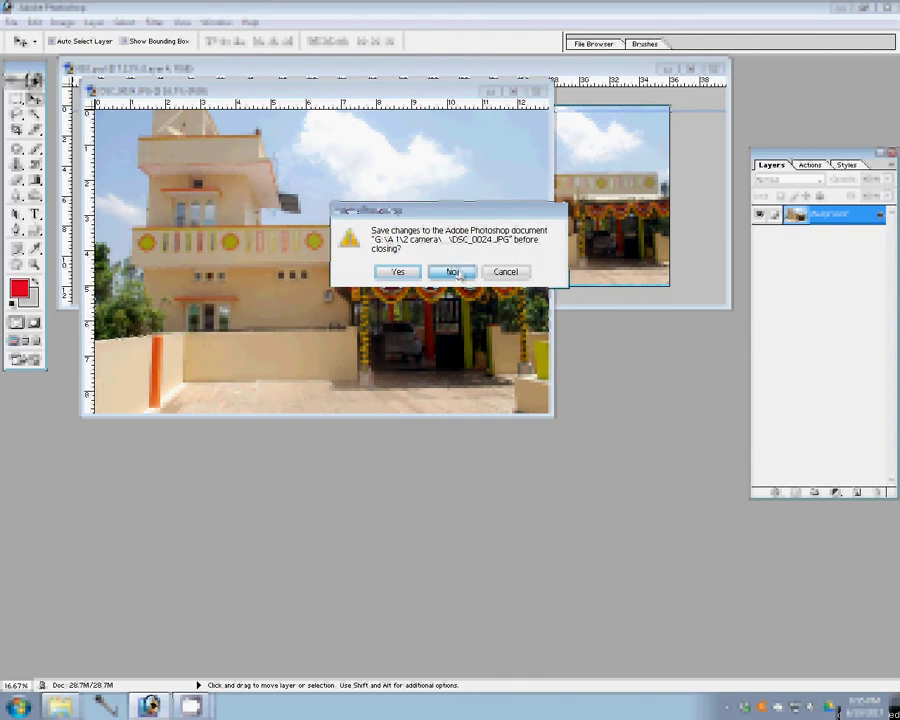
pyautogui.click(453, 272)
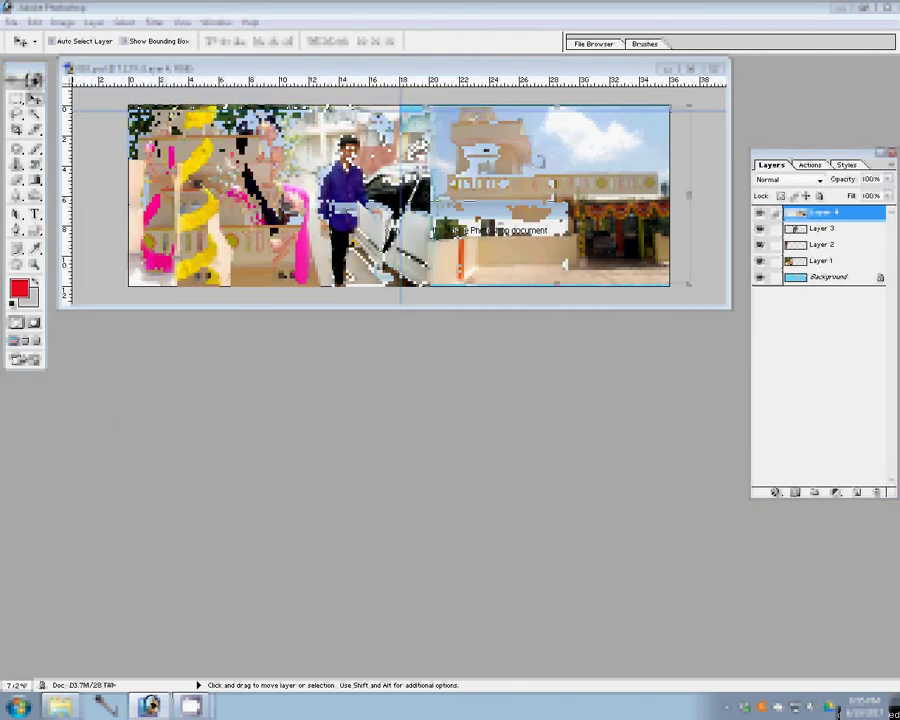
# Delete DSC_0024 from the folder and open the decorated car photo DSC_0029
pyautogui.hotkey('alt', 'Tab')
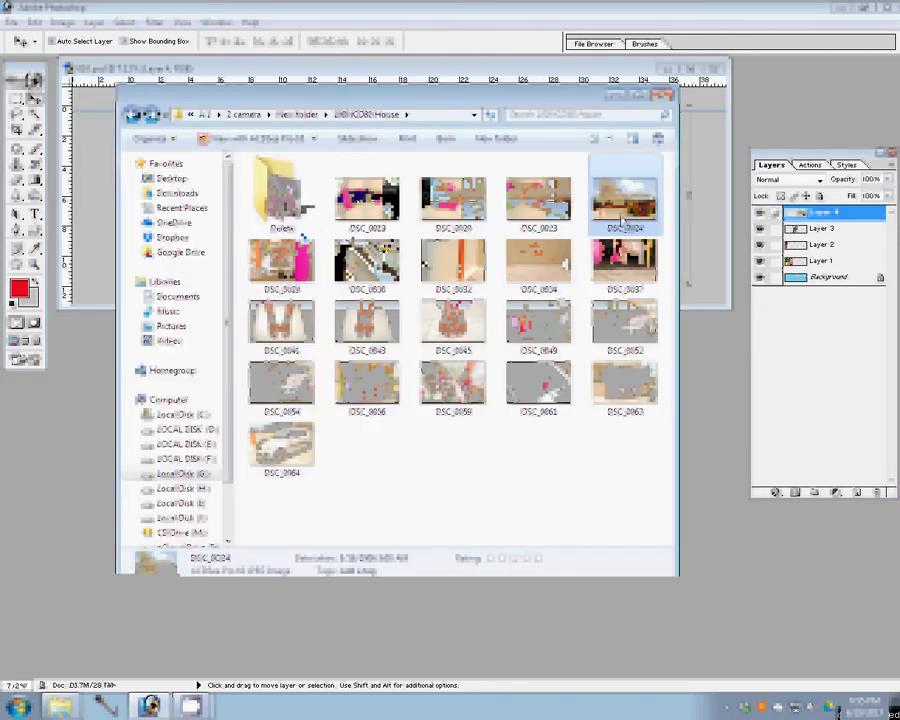
pyautogui.press('Delete')
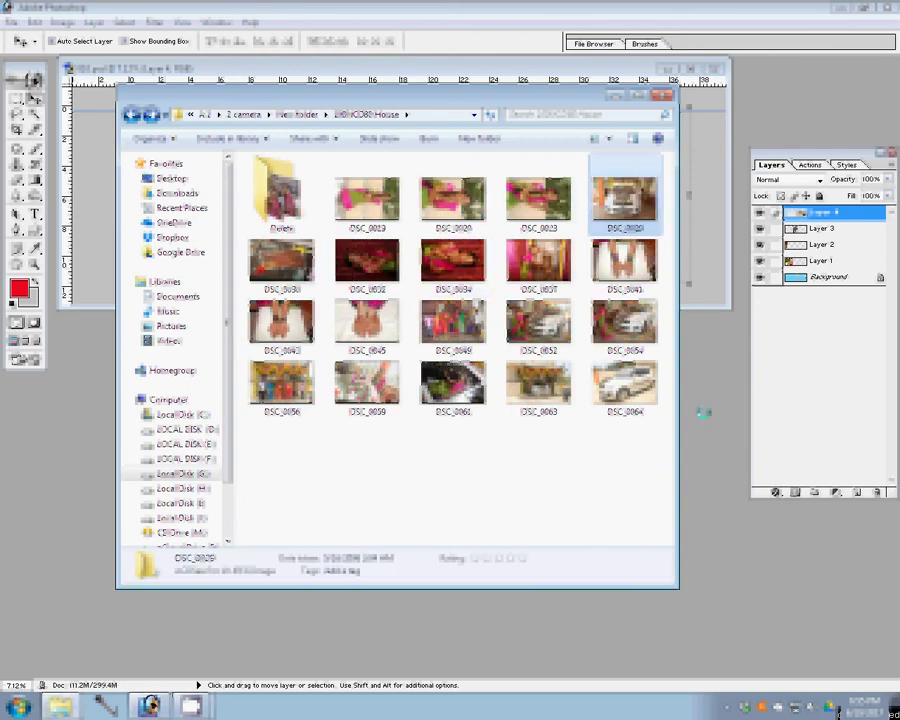
pyautogui.press('Return')
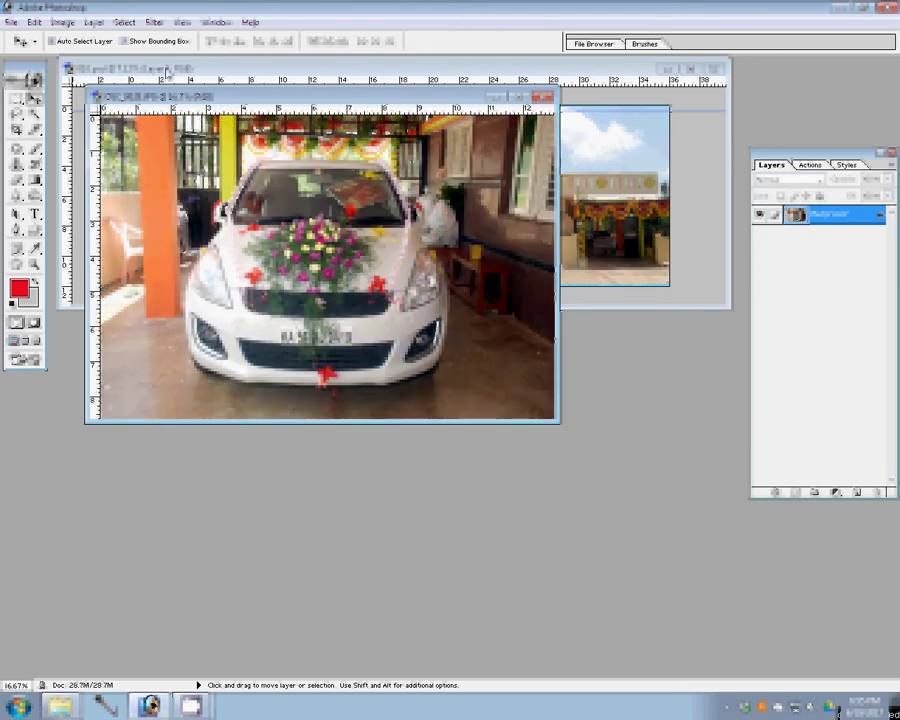
# Resize the car photo to 6 inches wide with Constrain Proportions on
pyautogui.click(62, 22)
pyautogui.click(96, 132)
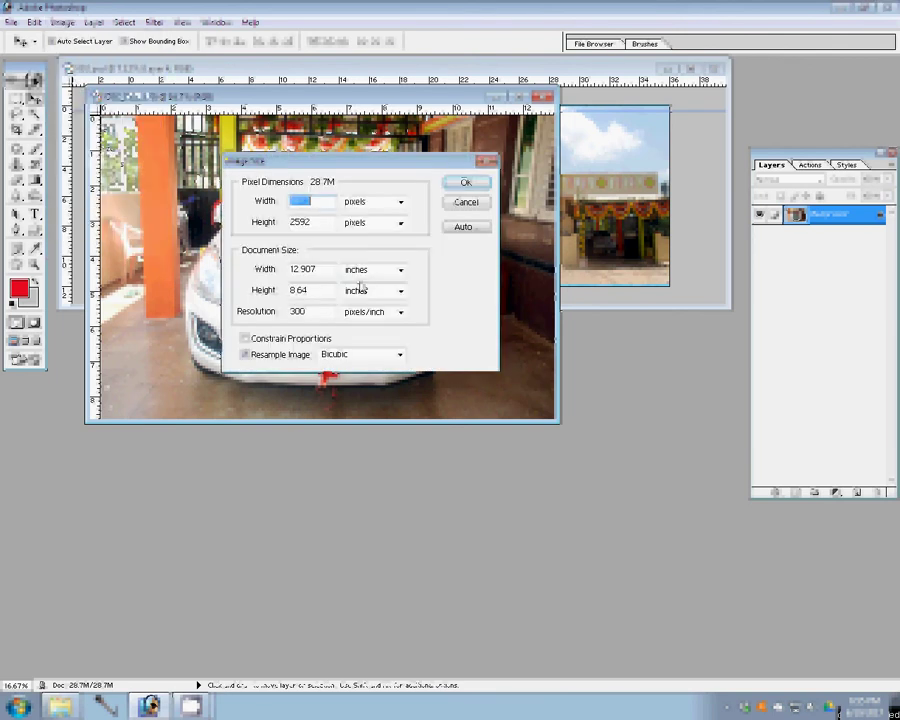
pyautogui.doubleClick(323, 270)
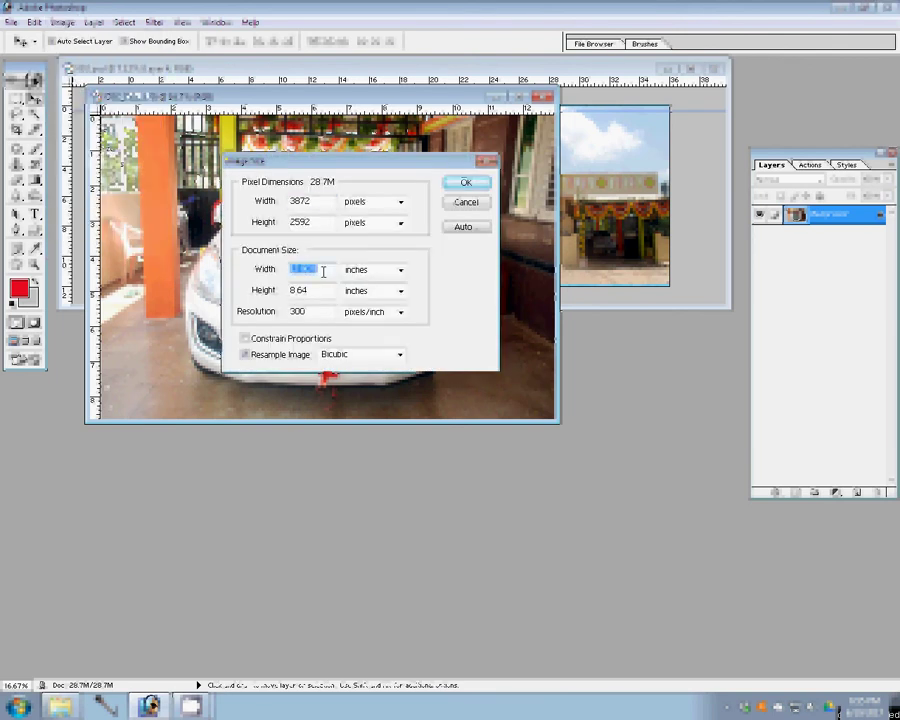
pyautogui.hotkey('alt', 'c')
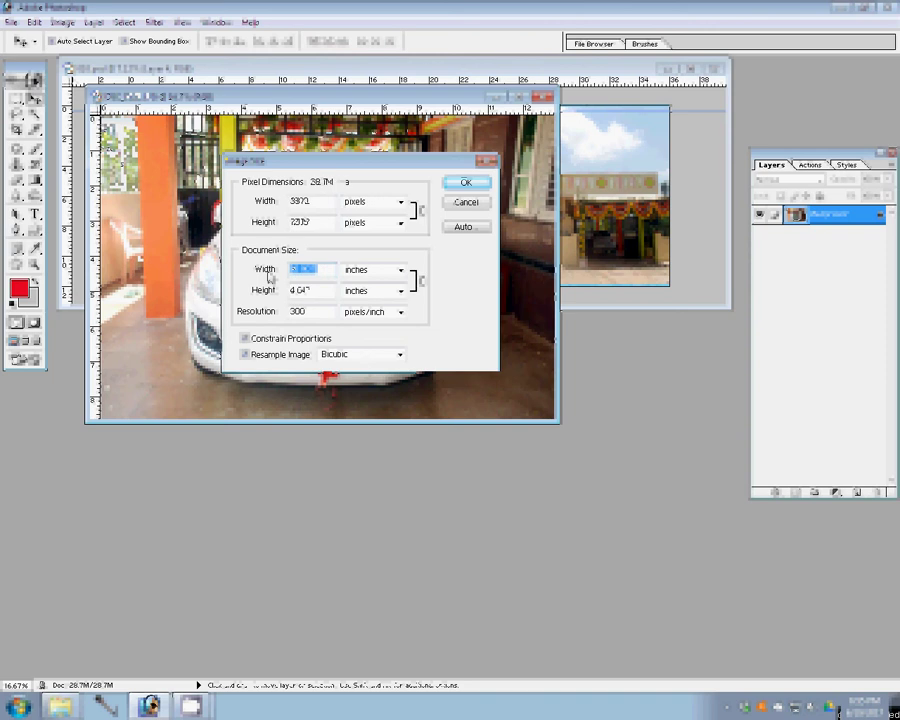
pyautogui.write('6')
pyautogui.click(465, 182)
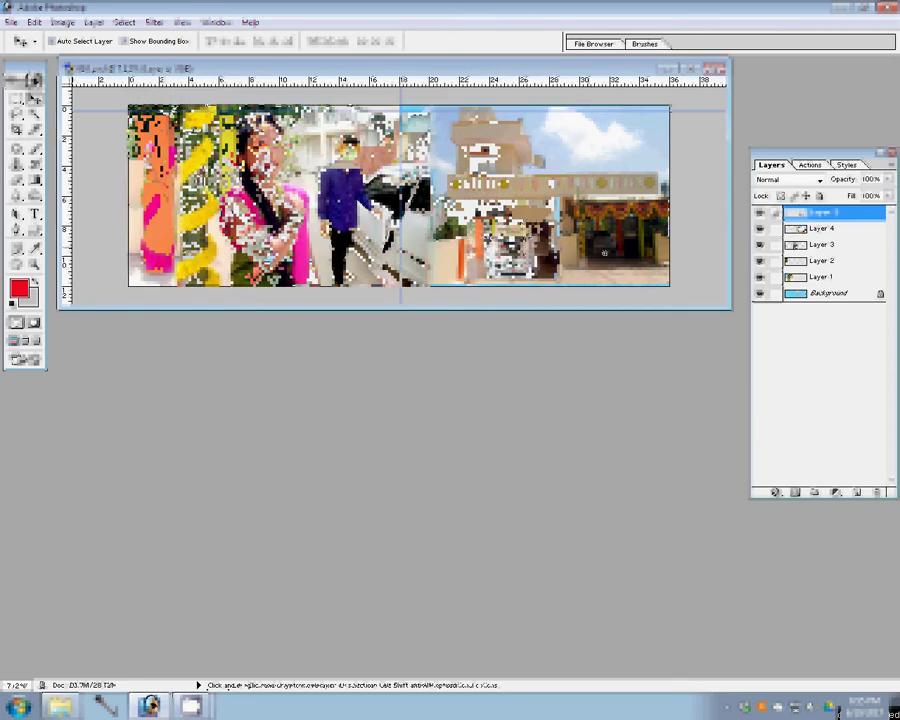
# Select Layer 1 in the spread and close DSC_0029 without saving
pyautogui.click(200, 112)
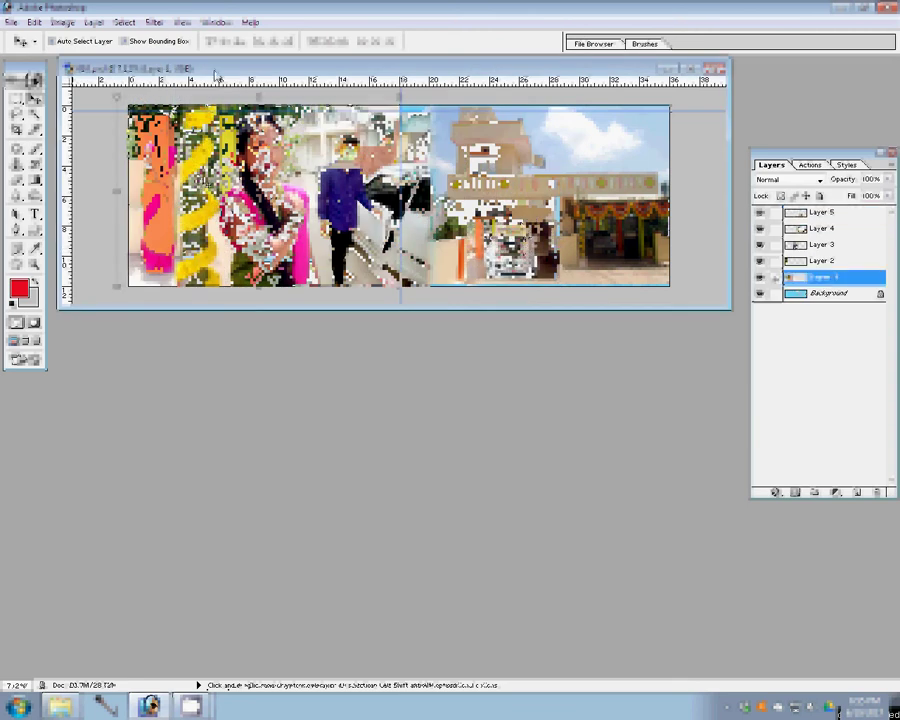
pyautogui.hotkey('ctrl', 'w')
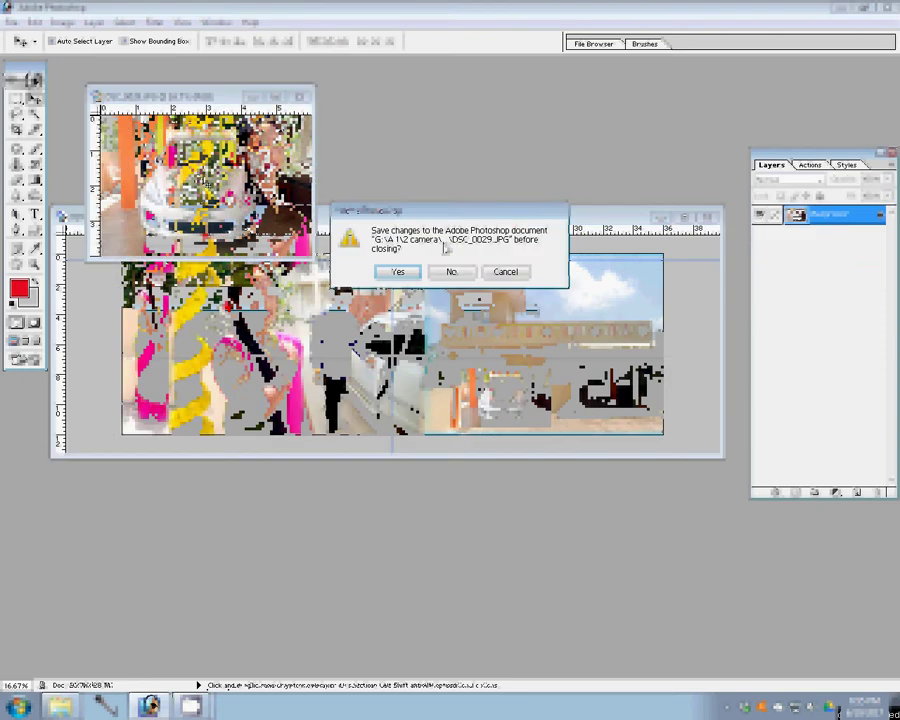
pyautogui.click(451, 271)
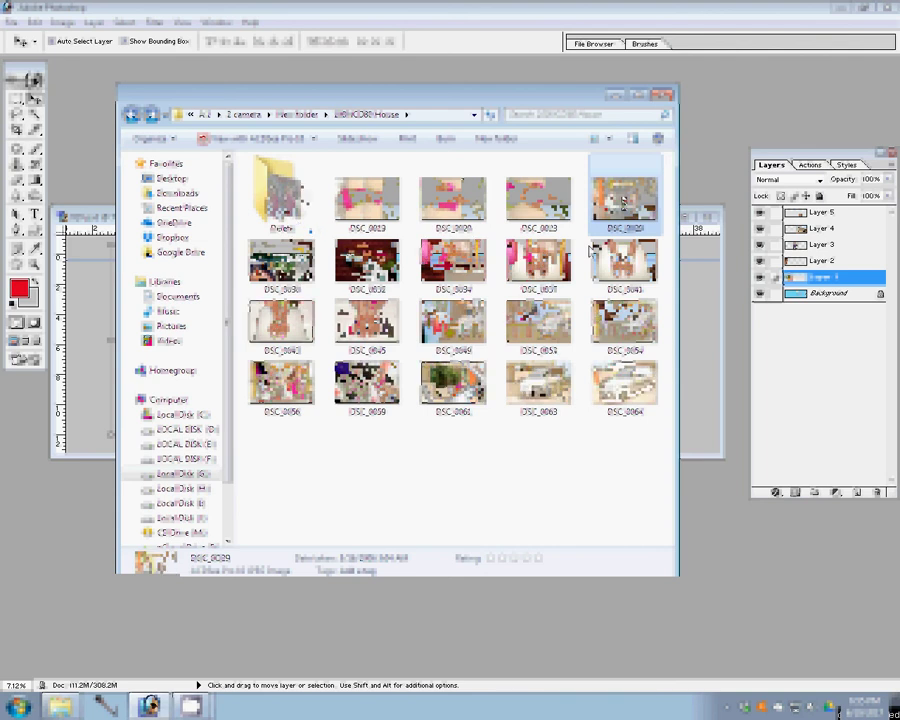
# Delete DSC_0029 from the folder and open the wedding card photo DSC_0030
pyautogui.press('Delete')
pyautogui.click(622, 200)
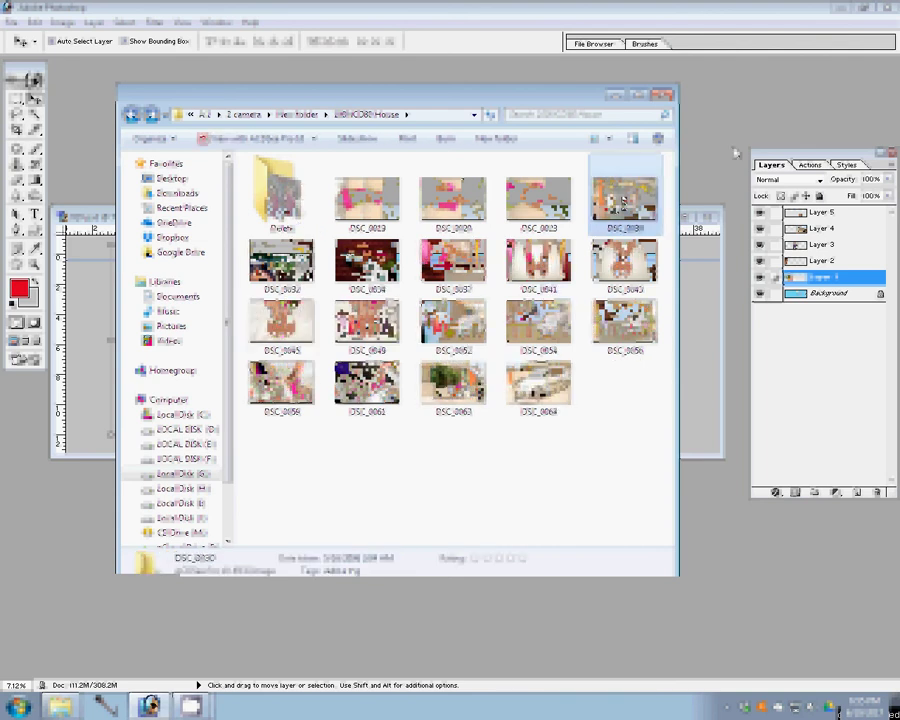
pyautogui.doubleClick(622, 200)
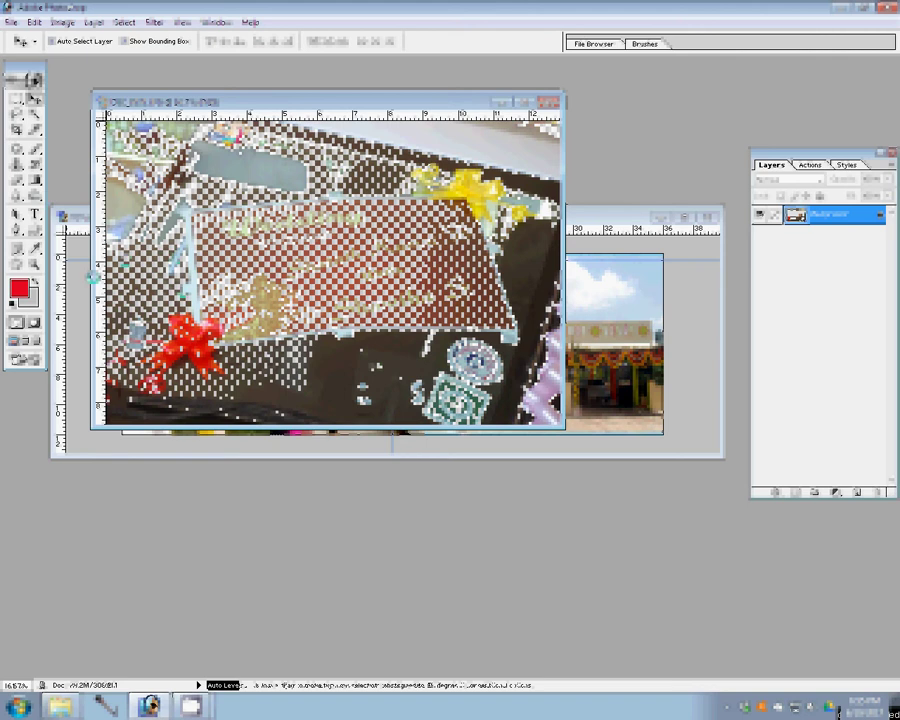
pyautogui.press('Tab')
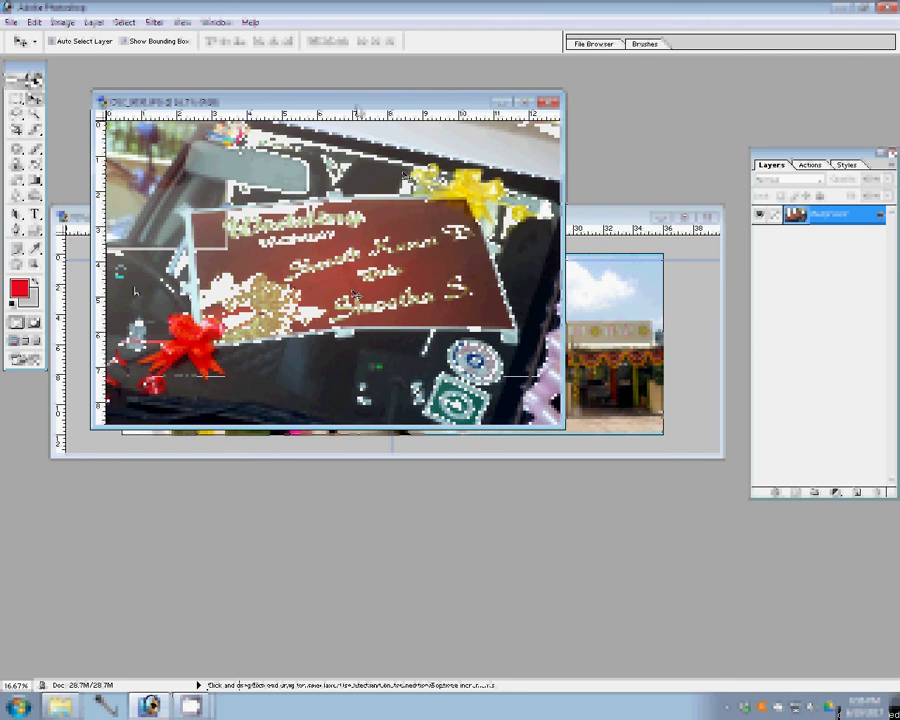
# Resize the wedding card photo to 6 inches wide (1800 × 1205 px)
pyautogui.click(62, 22)
pyautogui.click(92, 133)
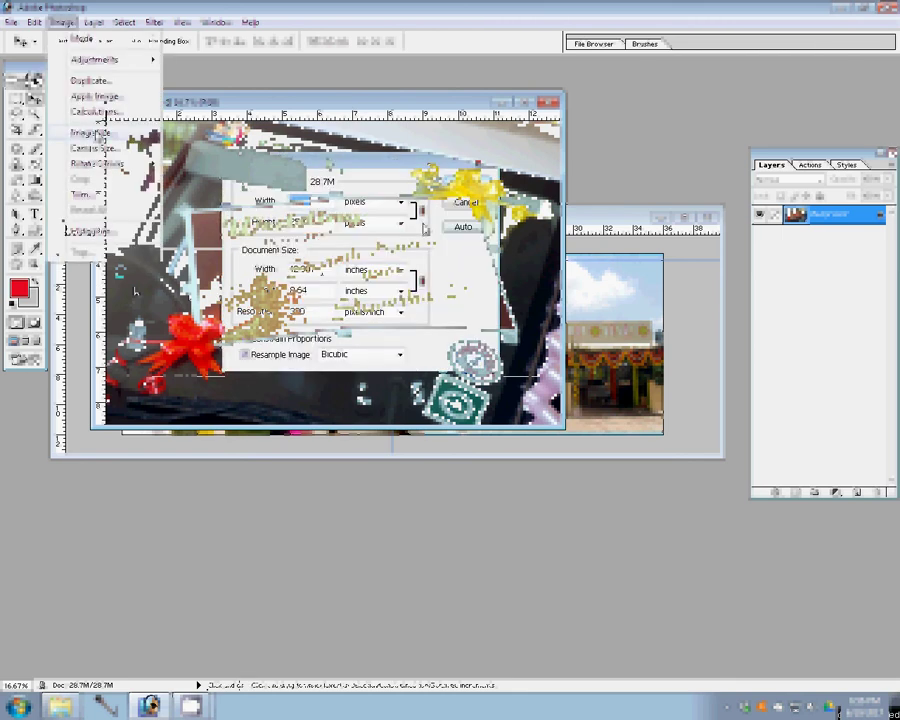
pyautogui.write('6')
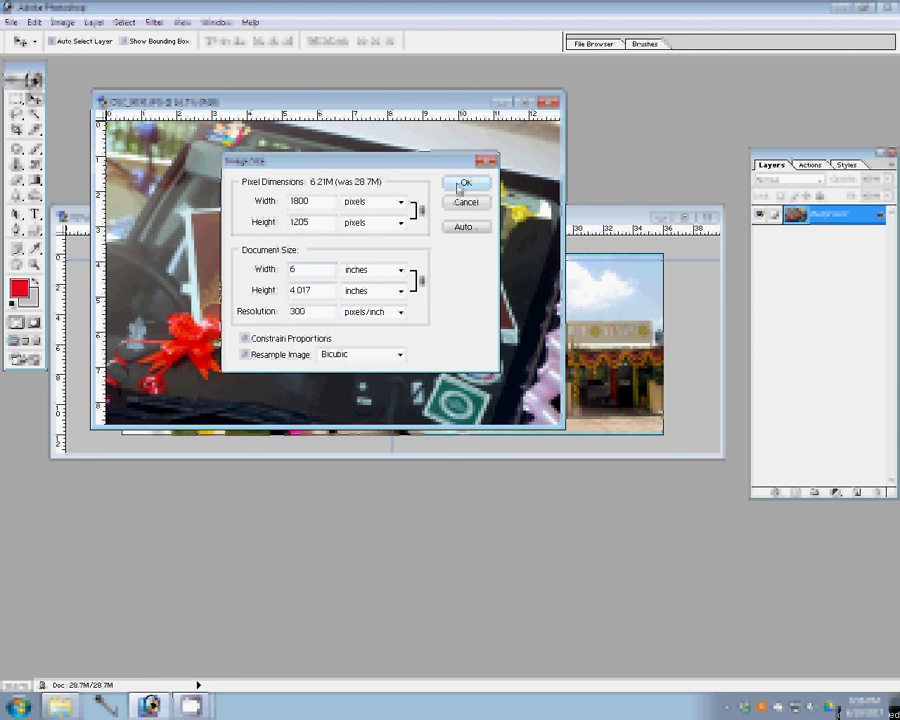
pyautogui.click(462, 184)
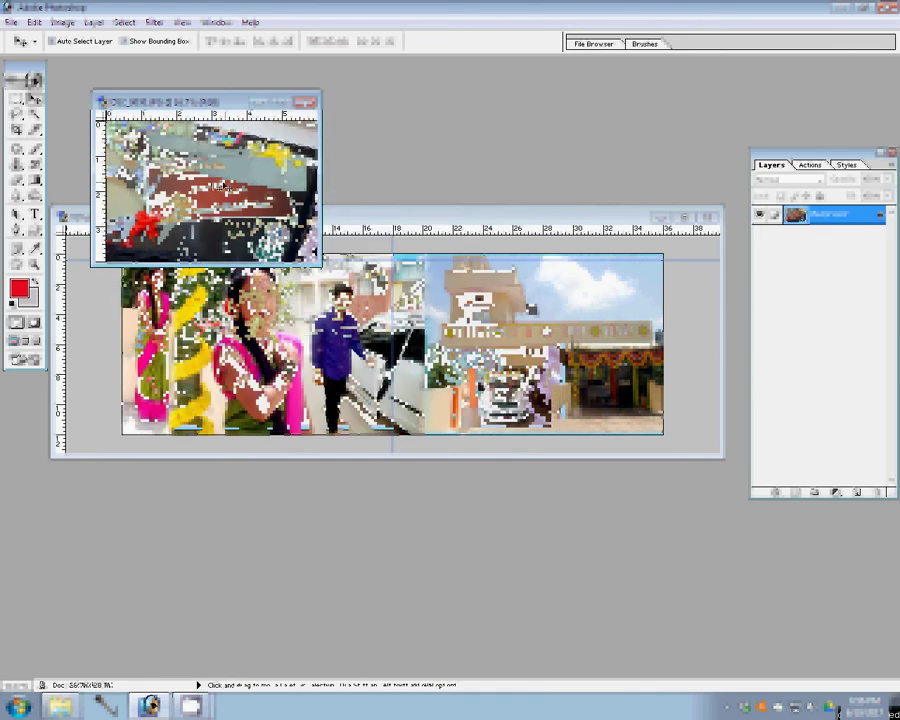
# Paste the wedding-card photo into the spread's top right and close DSC_0030 unsaved
pyautogui.click(546, 330)
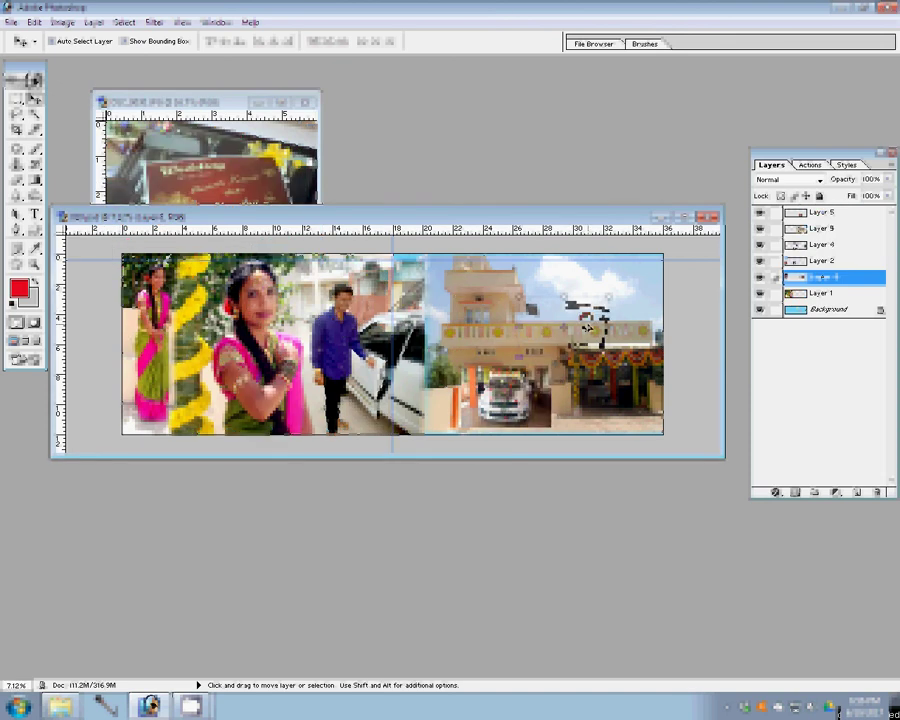
pyautogui.hotkey('ctrl', 'v')
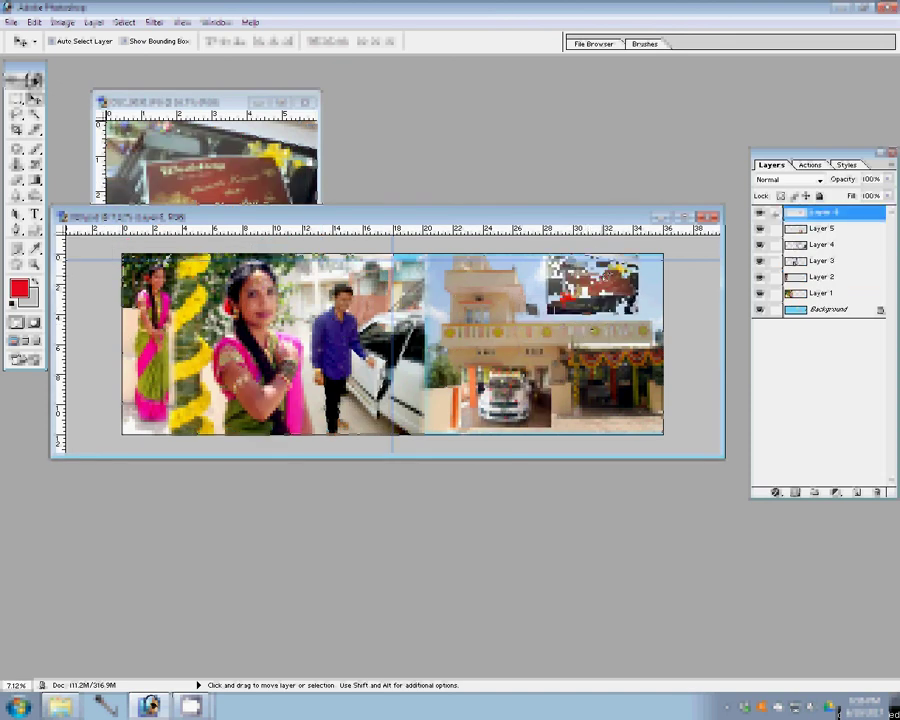
pyautogui.moveTo(592, 315); pyautogui.dragTo(592, 292)
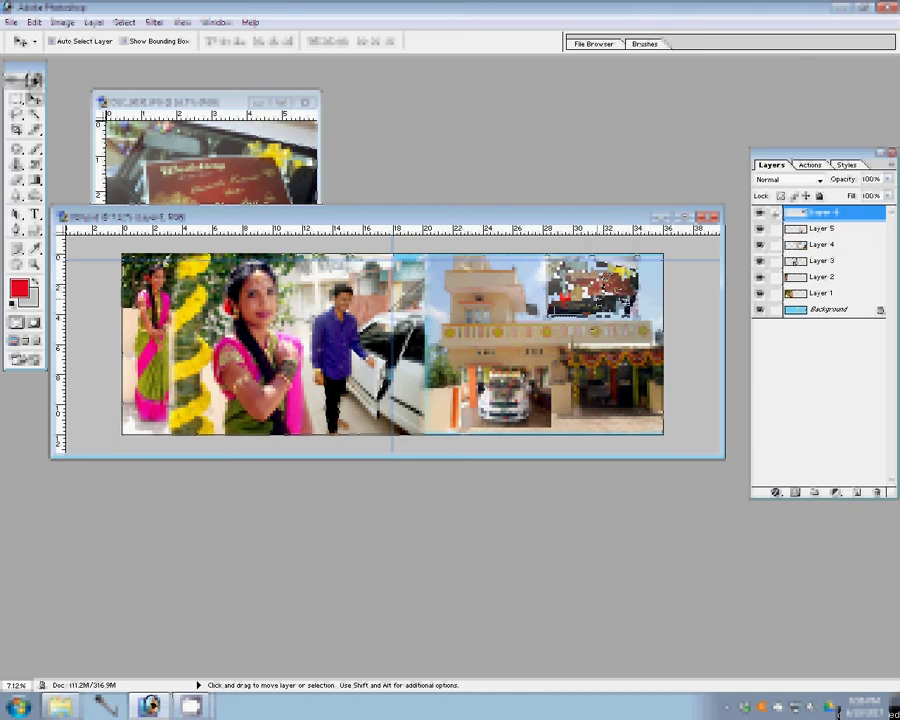
pyautogui.click(316, 130)
pyautogui.hotkey('ctrl', 'w')
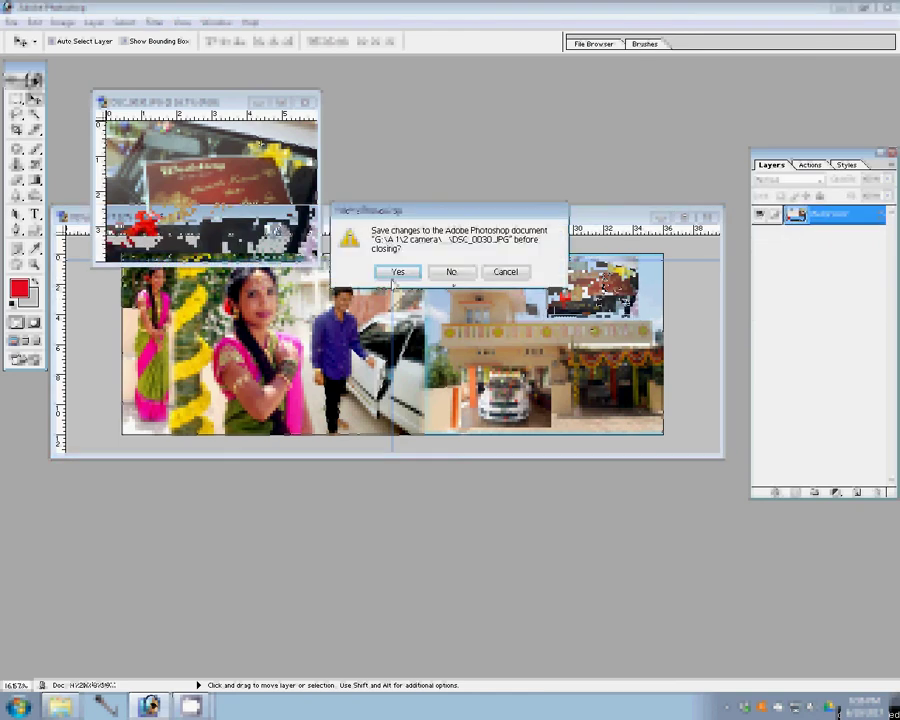
pyautogui.click(395, 275)
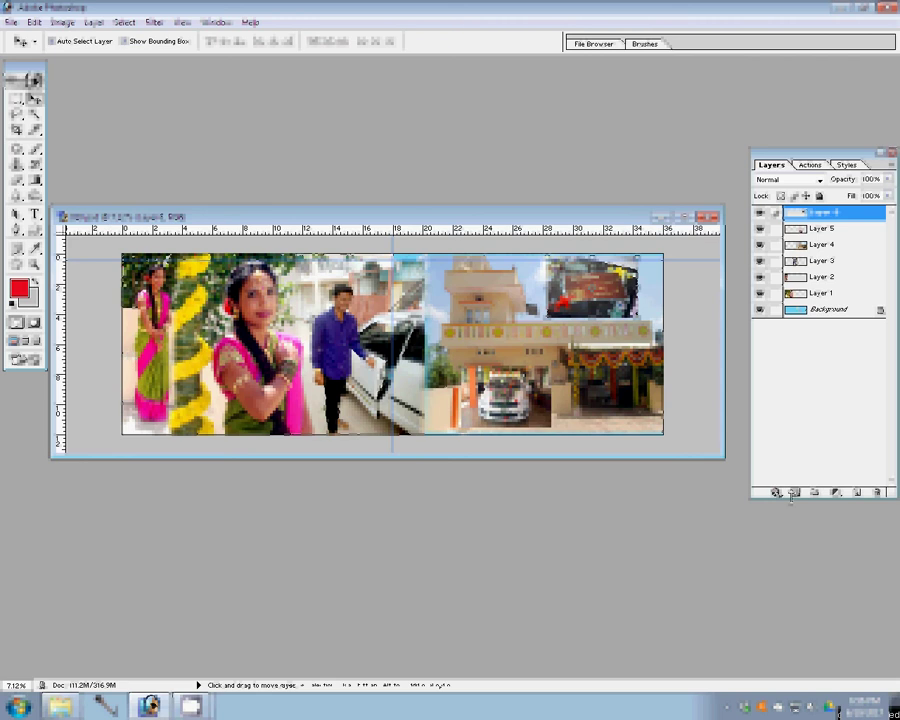
# Add a Stroke layer style border to the wedding-card layer
pyautogui.click(775, 492)
pyautogui.press('Escape')
pyautogui.rightClick(224, 252)
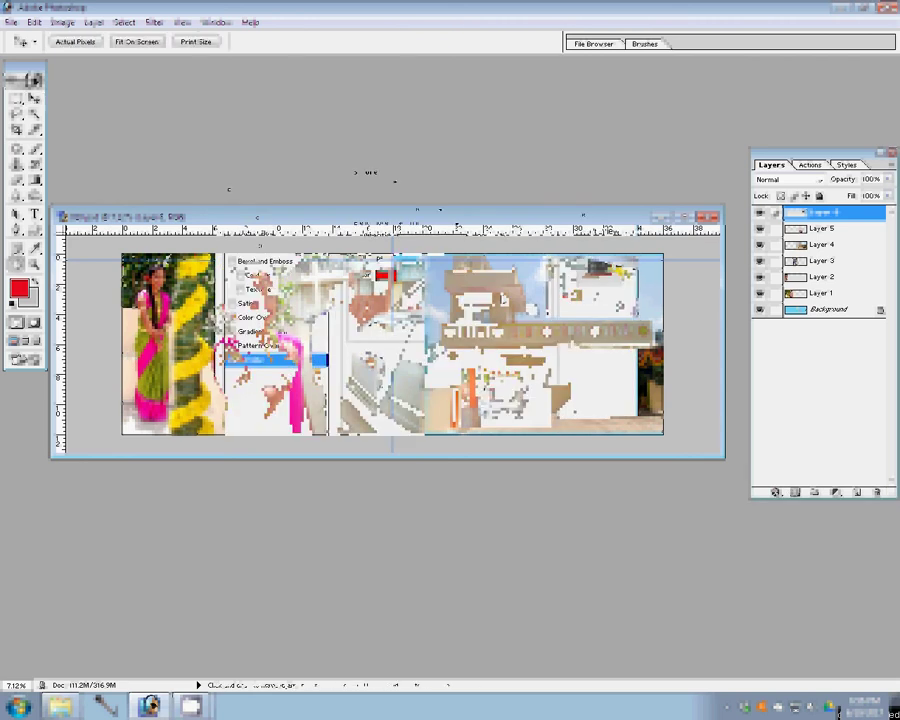
pyautogui.click(250, 356)
pyautogui.click(600, 174)
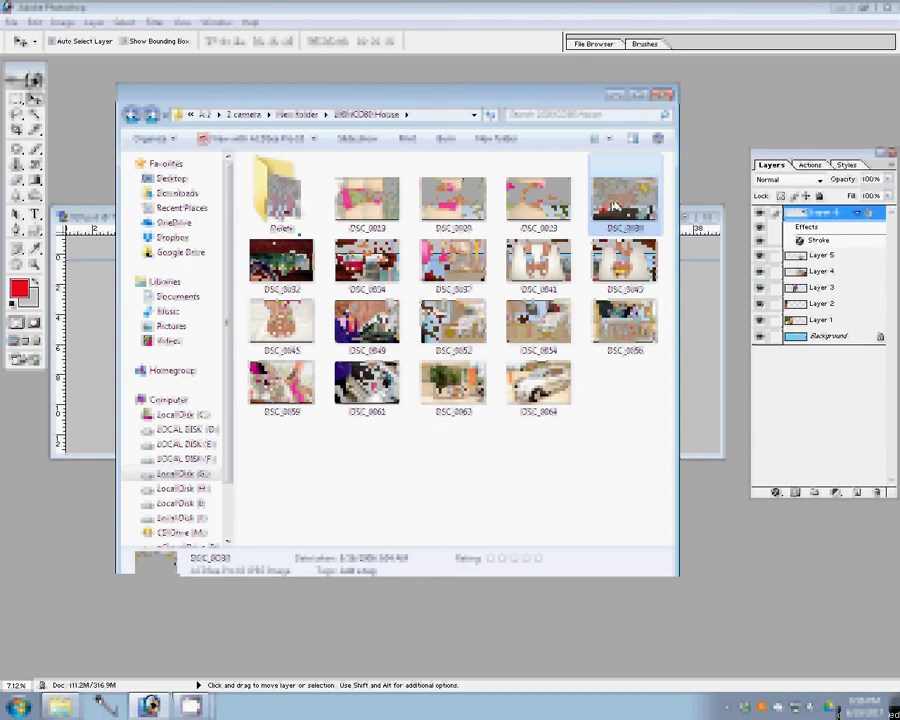
# Delete DSC_0038 from the folder and open the DSC_0064 car photo
pyautogui.press('Delete')
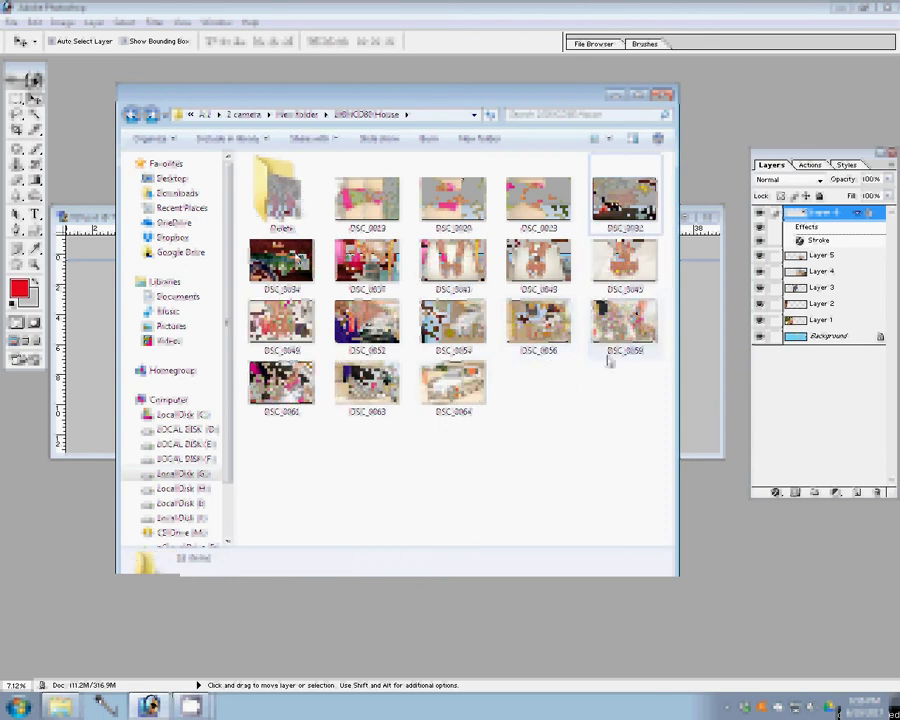
pyautogui.click(459, 391)
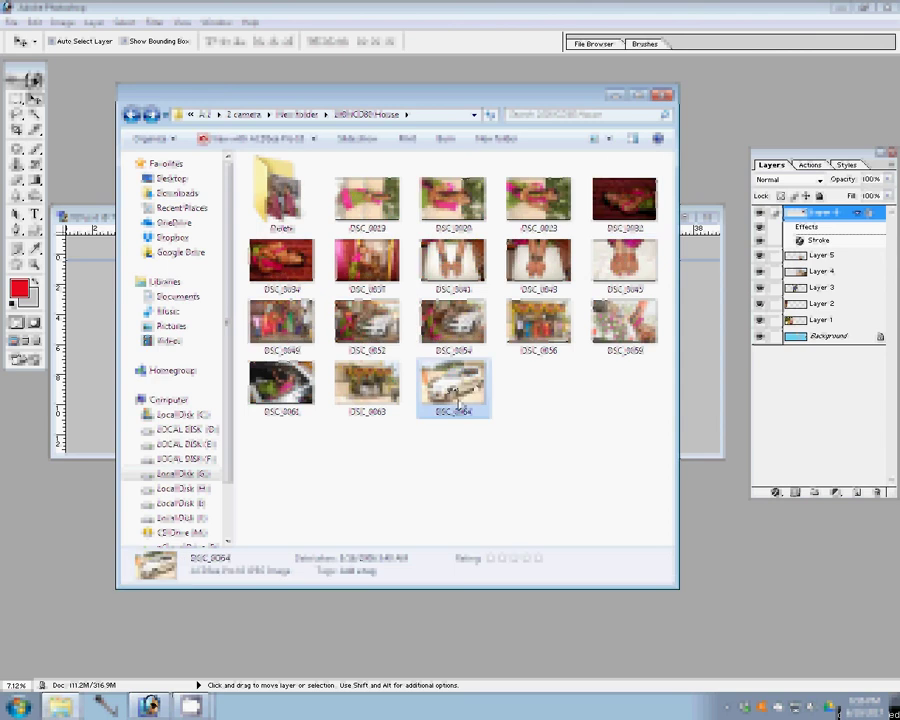
pyautogui.doubleClick(459, 403)
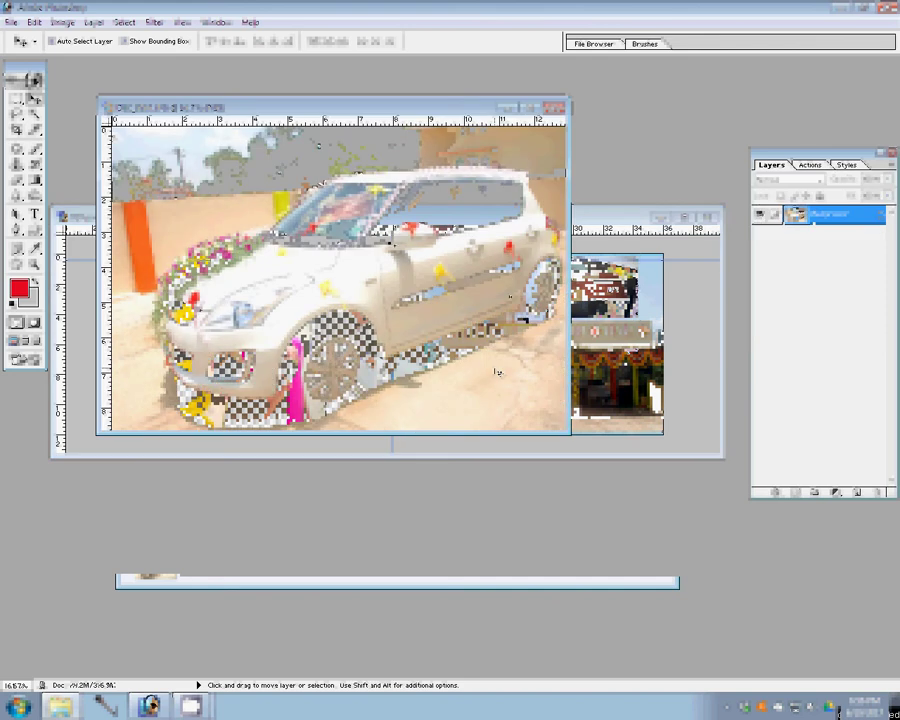
# Shrink DSC_0064 to about 4.6 inches tall in Image Size
pyautogui.click(62, 22)
pyautogui.click(88, 132)
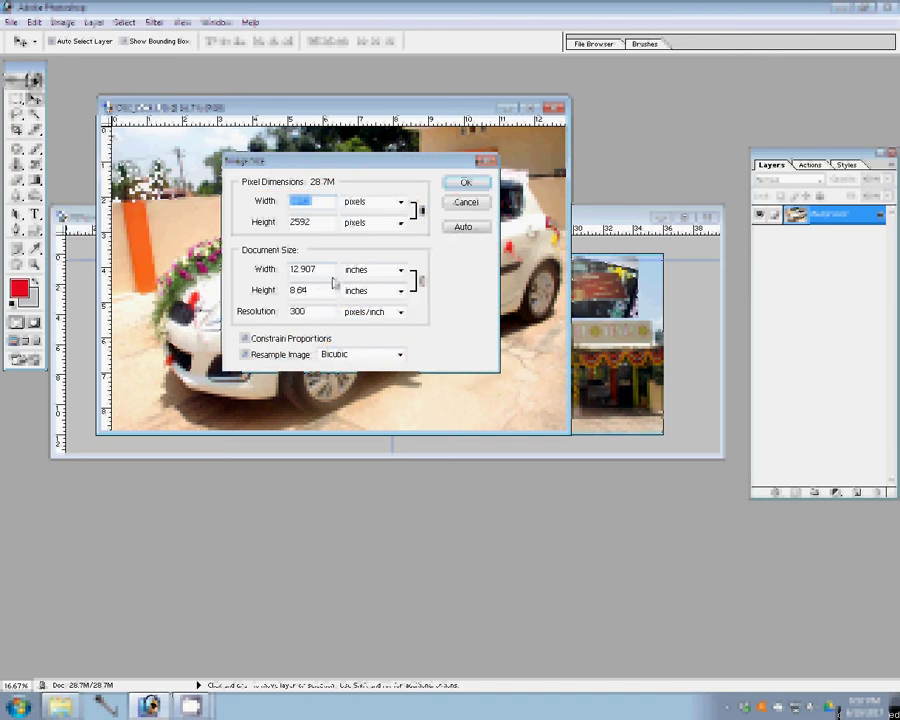
pyautogui.press('Tab')
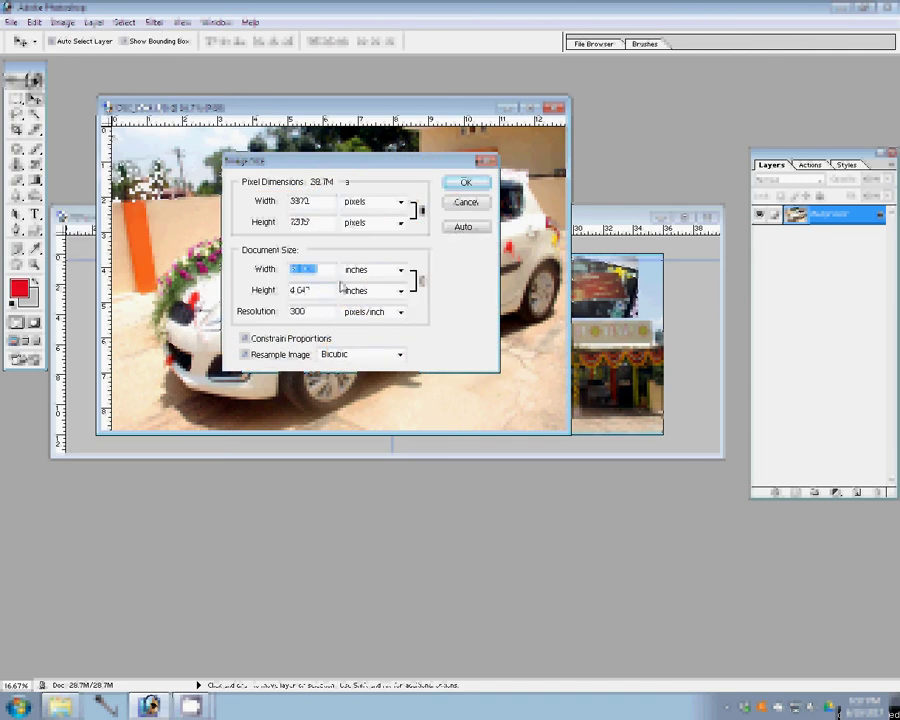
pyautogui.press('Return')
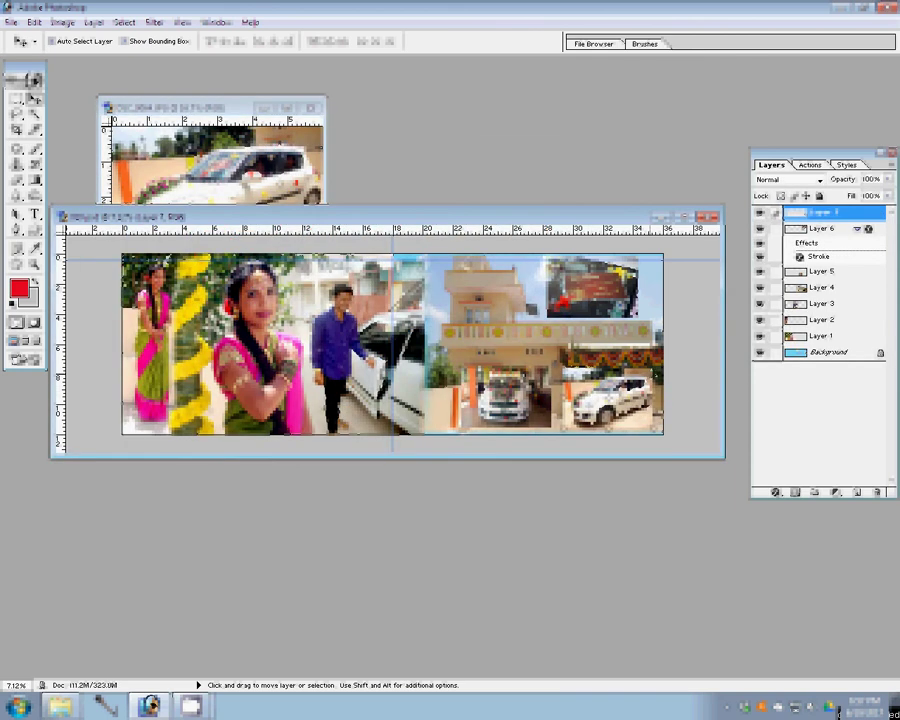
# Commit the car inset's new size and add a Stroke layer style to it
pyautogui.hotkey('ctrl', 't')
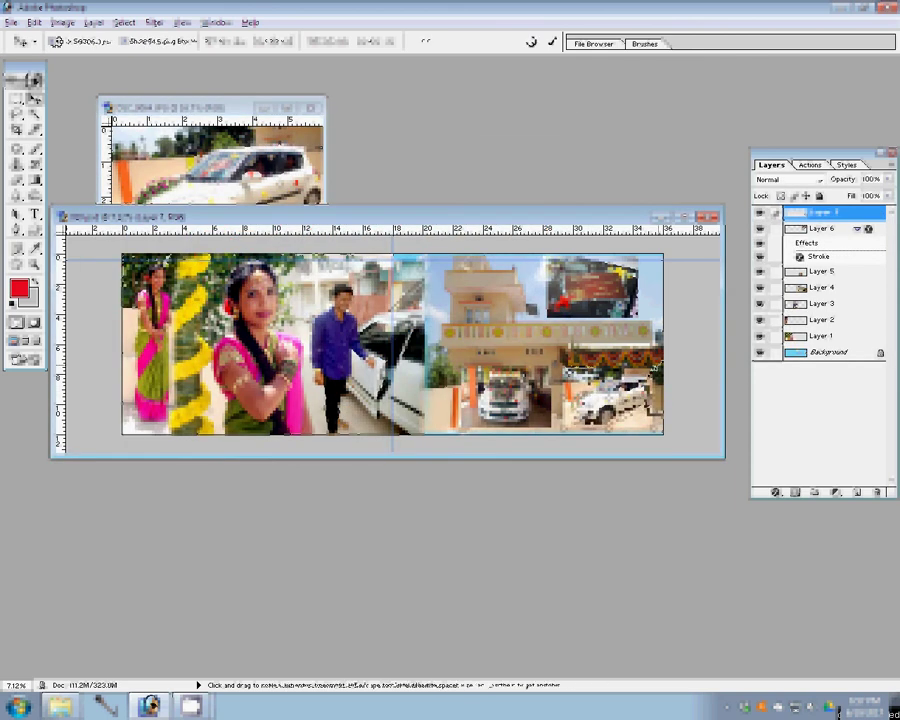
pyautogui.press('Return')
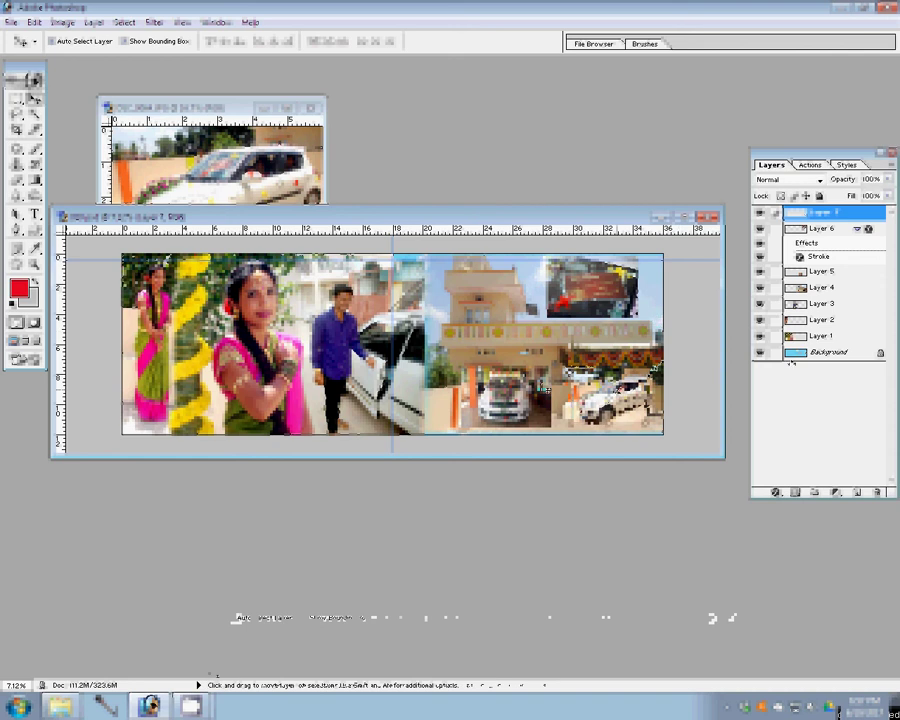
pyautogui.click(775, 492)
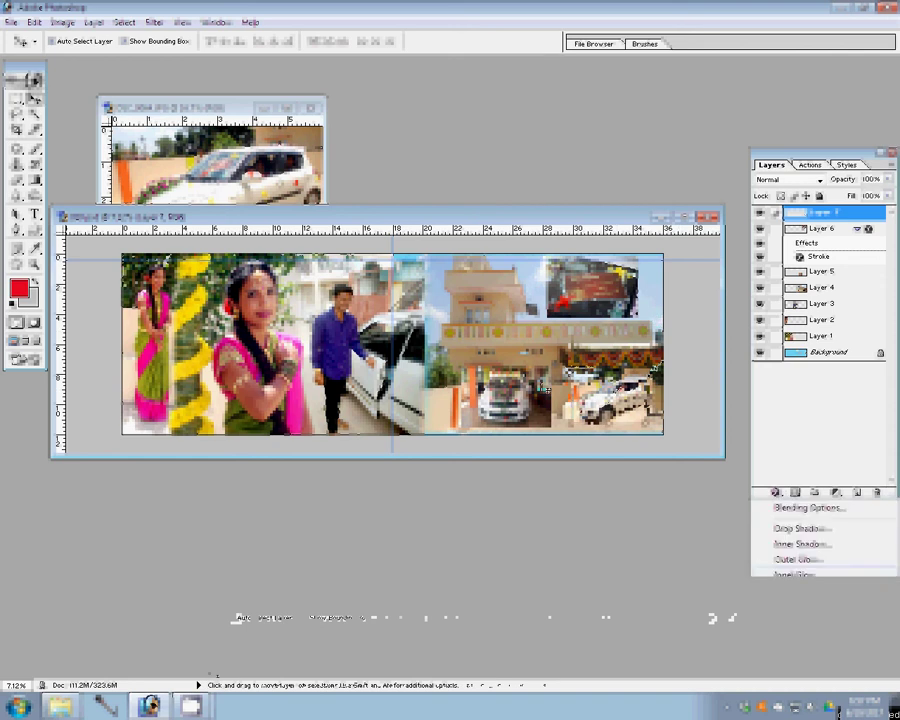
pyautogui.click(790, 667)
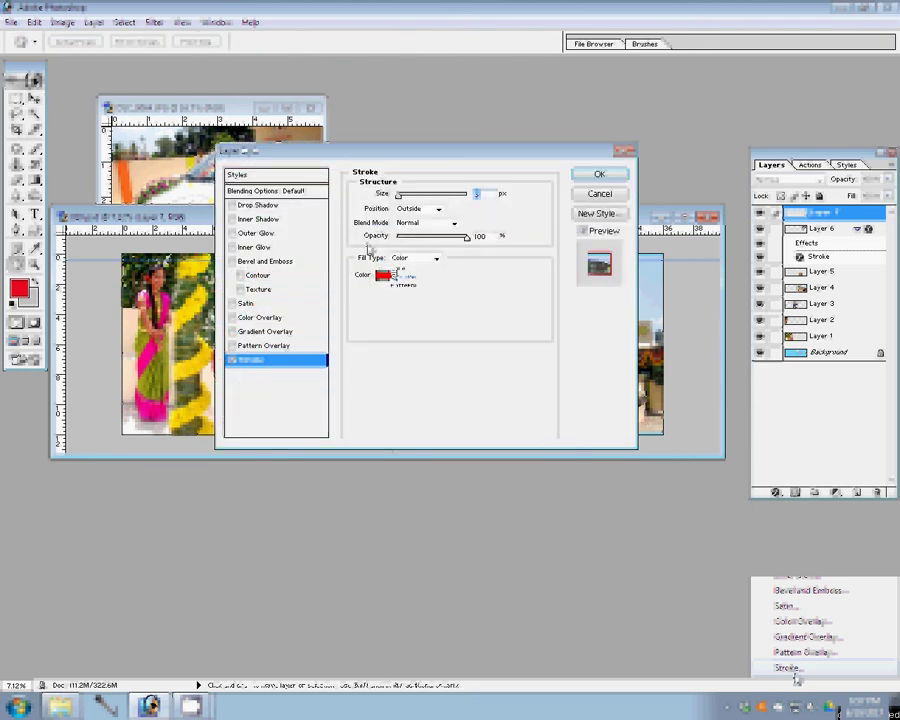
# Set the stroke's fill type to a multicolour gradient preset and apply it
pyautogui.click(415, 258)
pyautogui.click(410, 284)
pyautogui.click(469, 276)
pyautogui.click(425, 276)
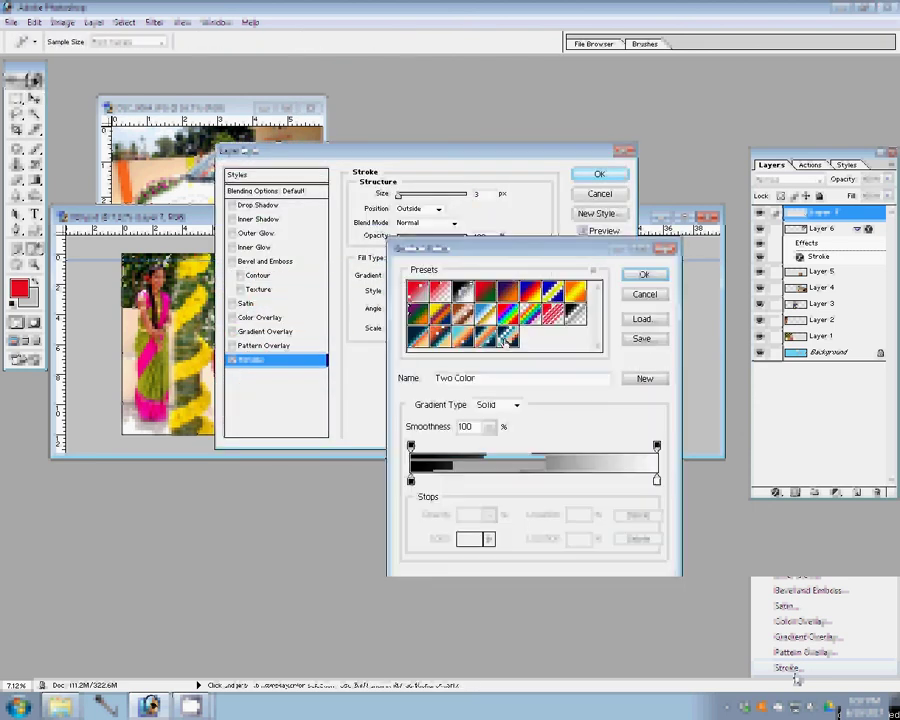
pyautogui.click(441, 336)
pyautogui.click(647, 276)
pyautogui.click(487, 194)
pyautogui.write('11')
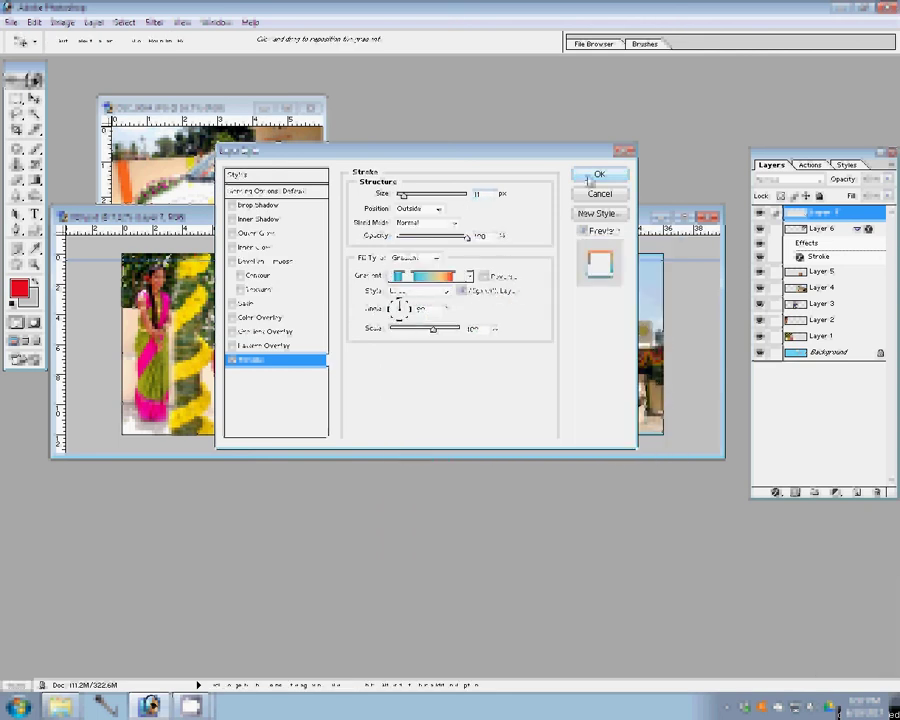
pyautogui.click(589, 178)
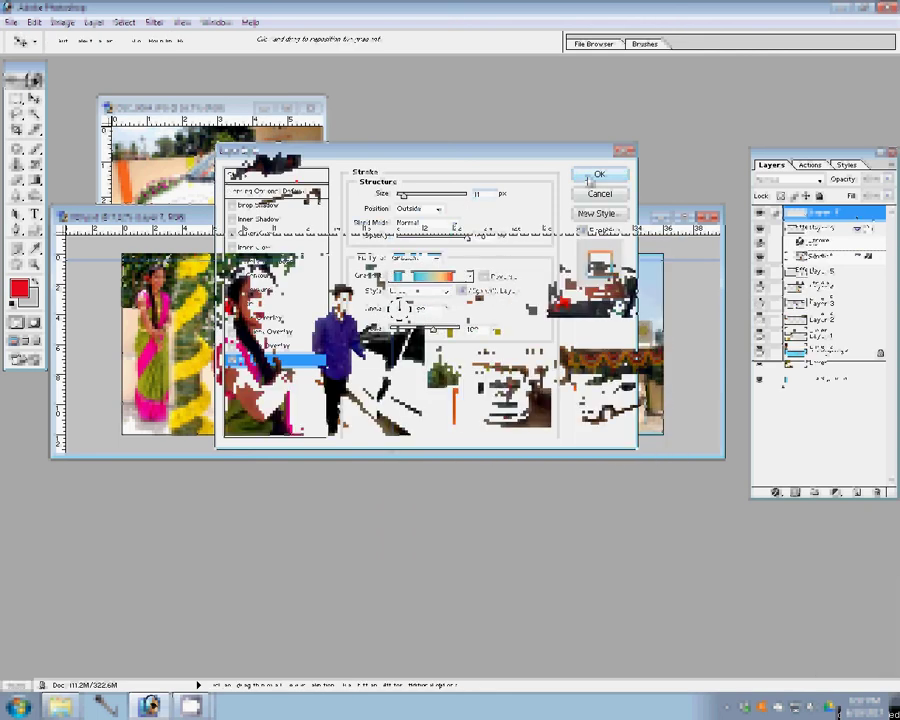
# Copy the car inset's gradient stroke style and paste it onto Layers 5, 6 and 4
pyautogui.rightClick(856, 214)
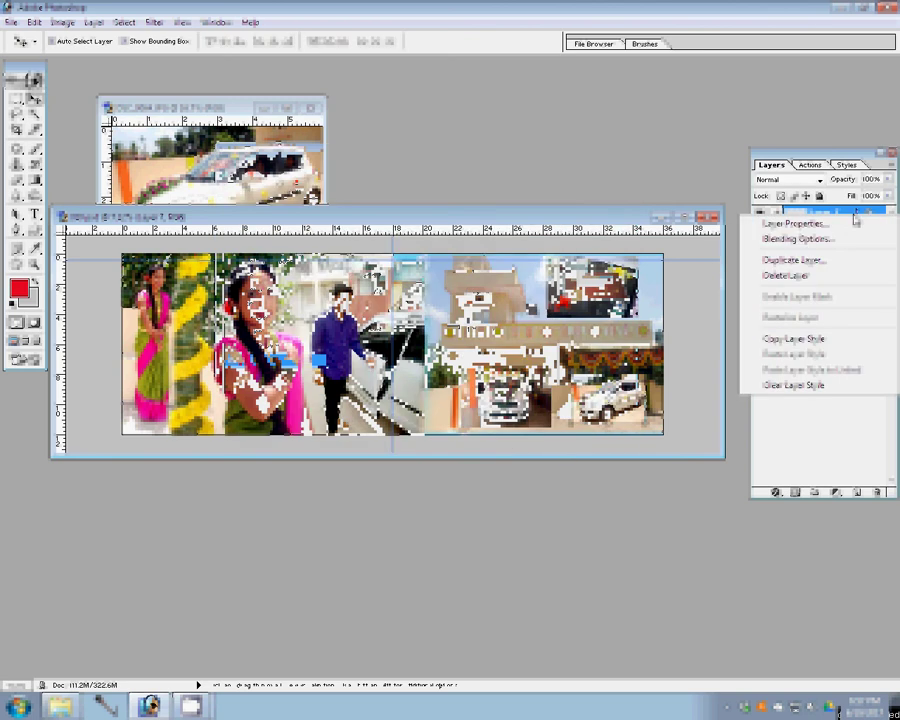
pyautogui.click(798, 340)
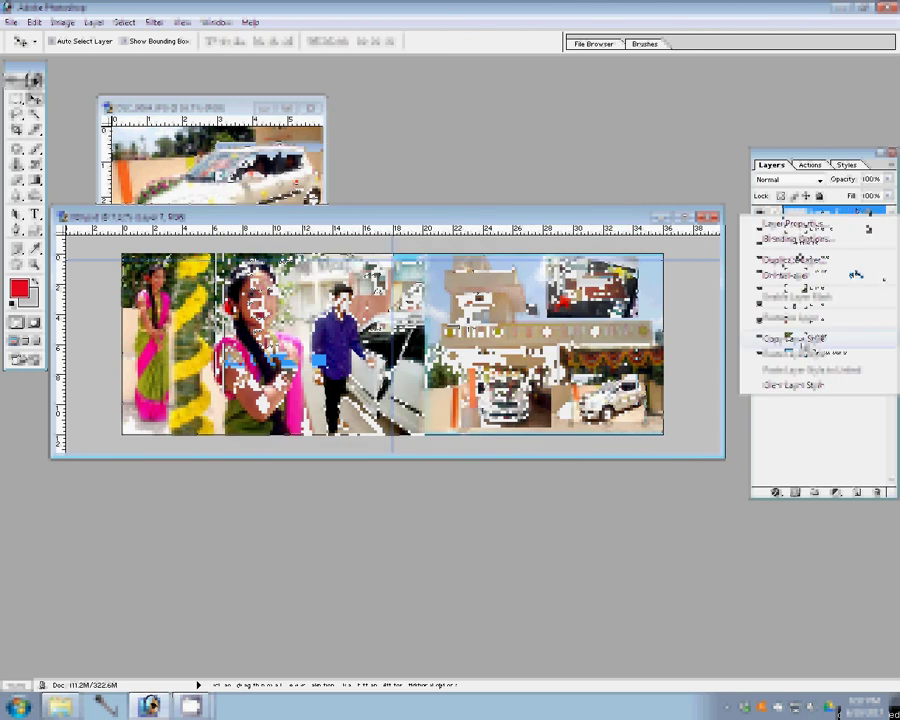
pyautogui.rightClick(860, 270)
pyautogui.click(820, 410)
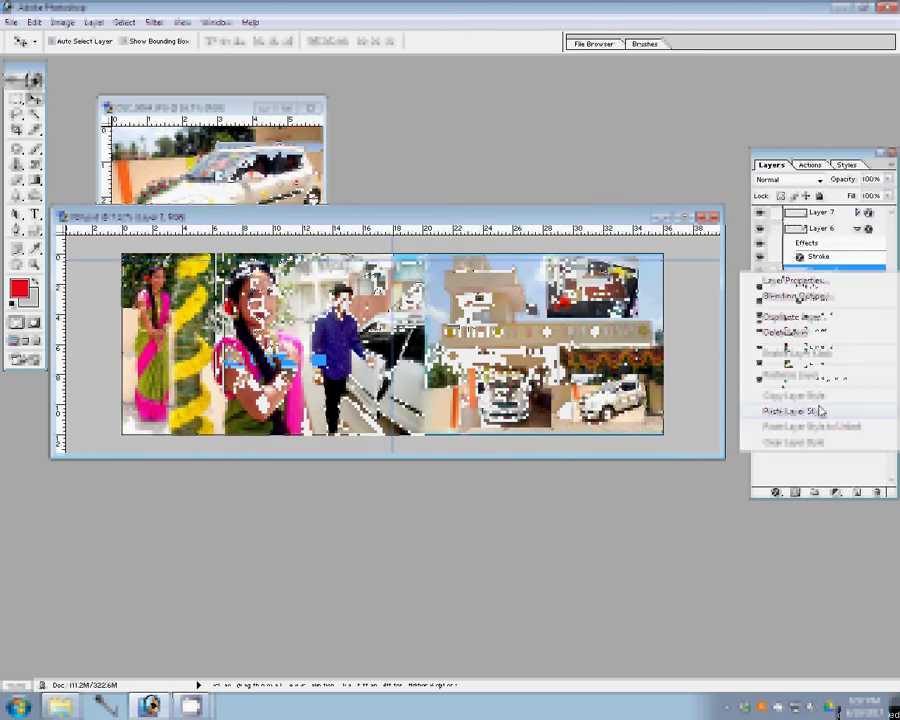
pyautogui.rightClick(853, 231)
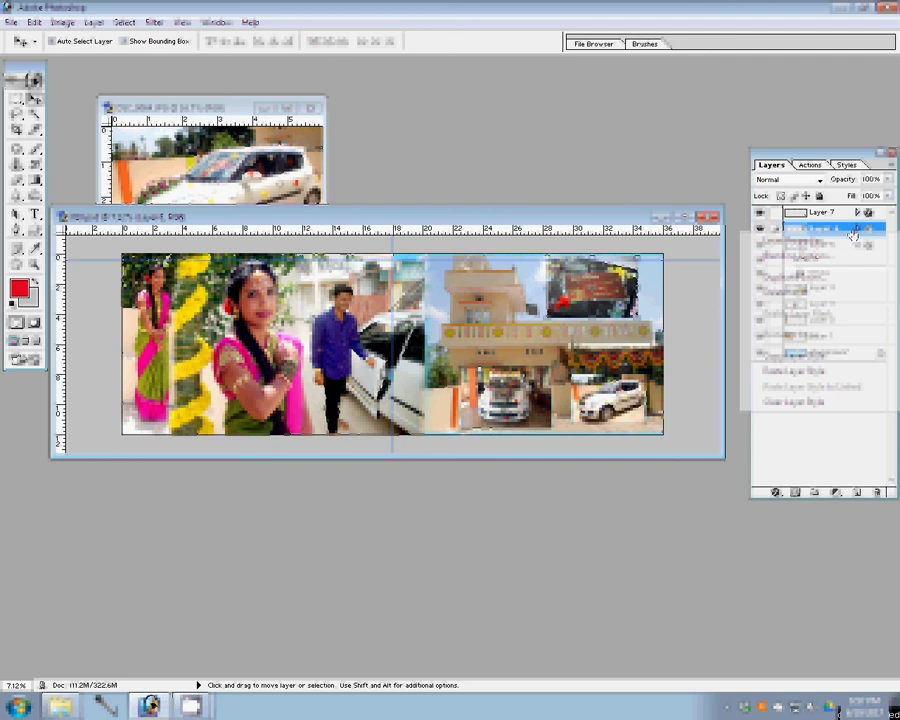
pyautogui.click(802, 372)
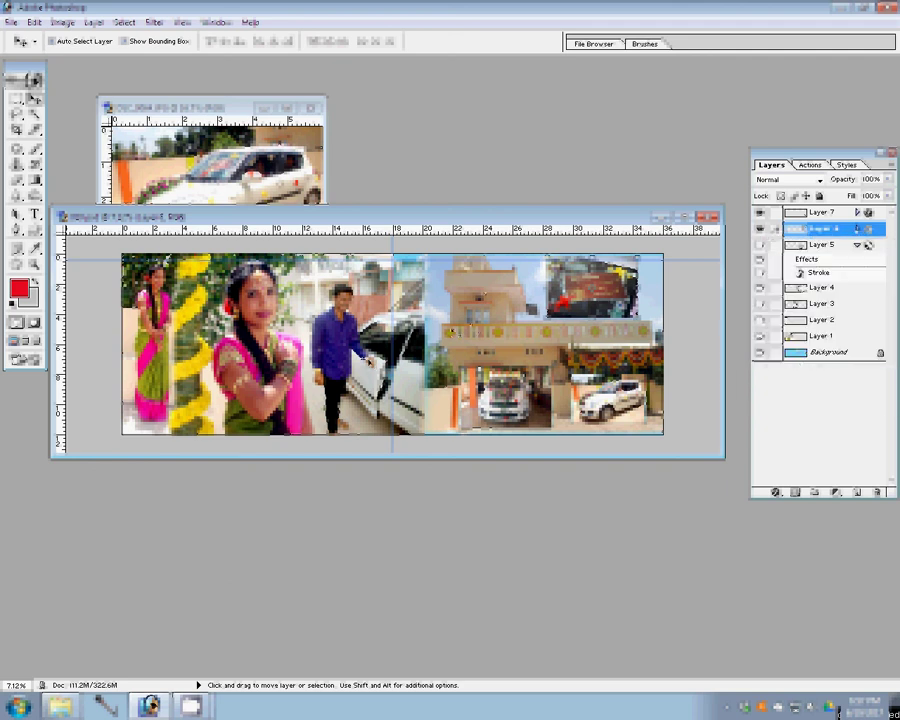
pyautogui.rightClick(855, 289)
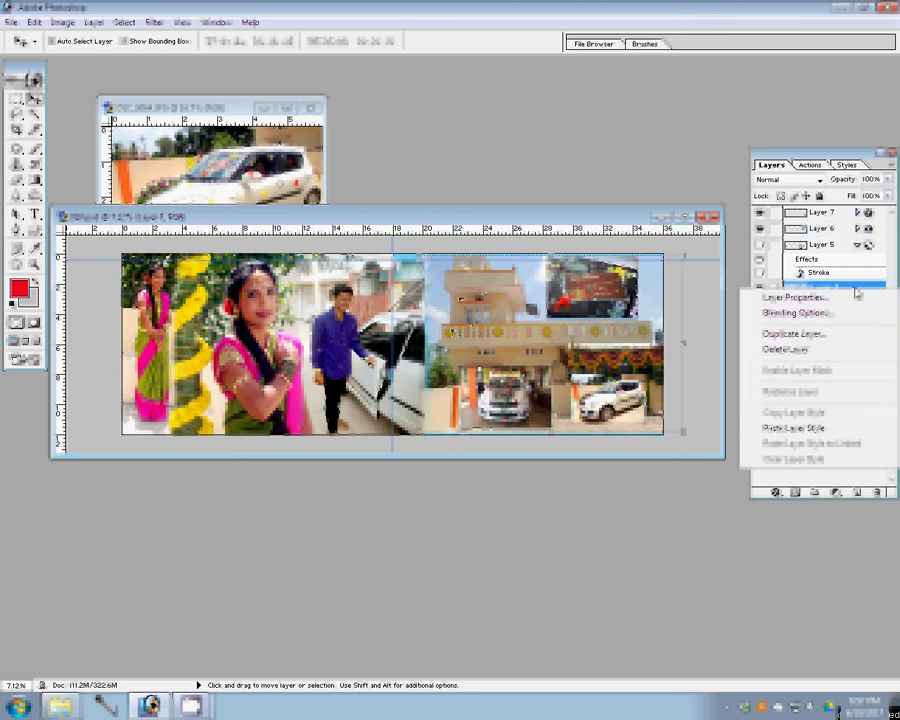
pyautogui.click(805, 427)
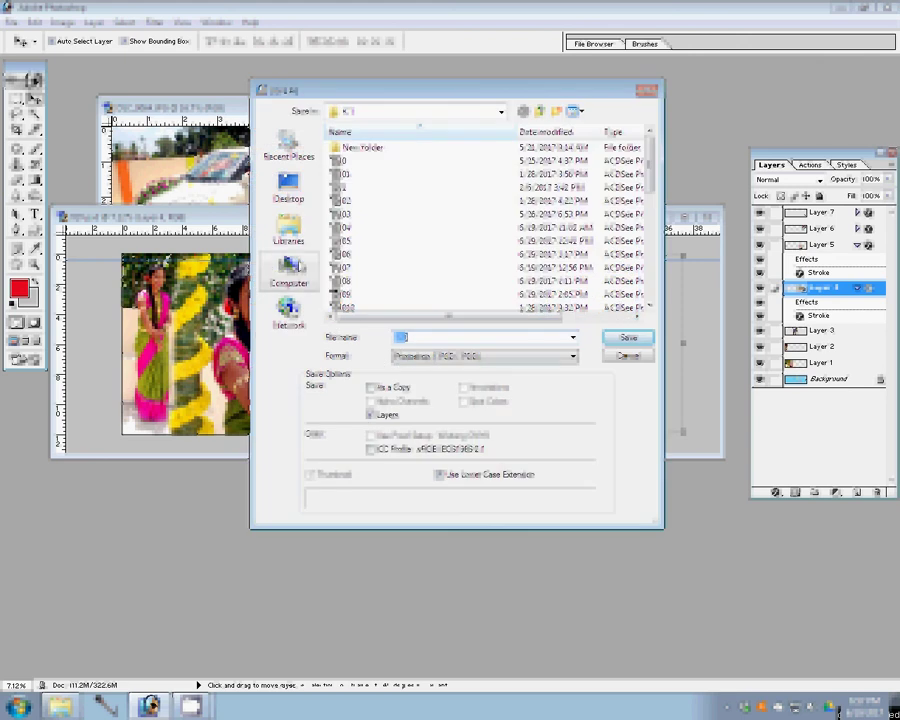
# Save the spread as PSD '7' in a folder on Local Disk (G:)
pyautogui.click(290, 267)
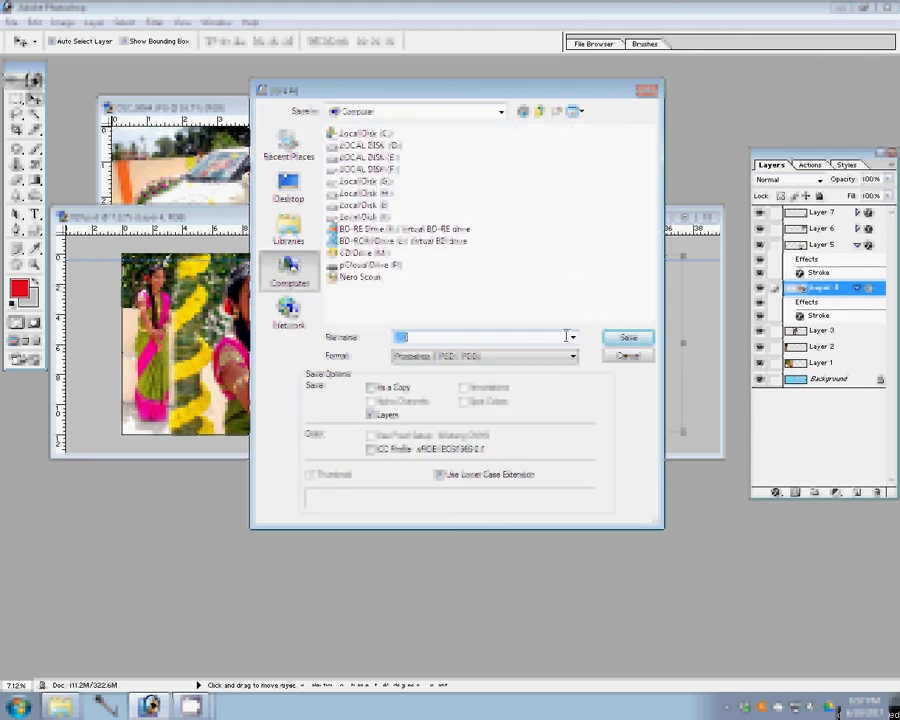
pyautogui.click(381, 183)
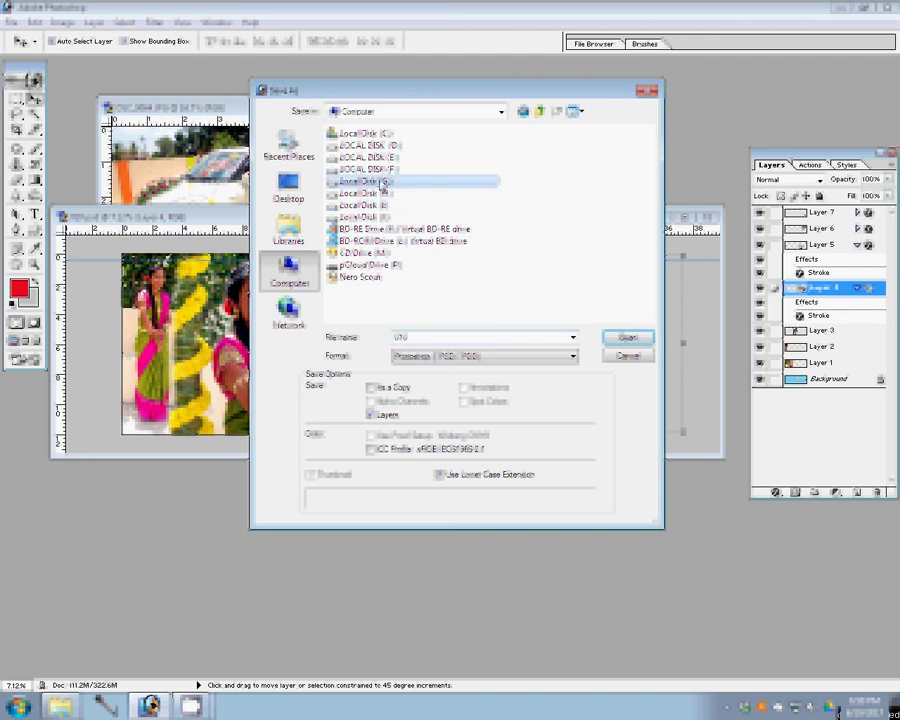
pyautogui.click(634, 345)
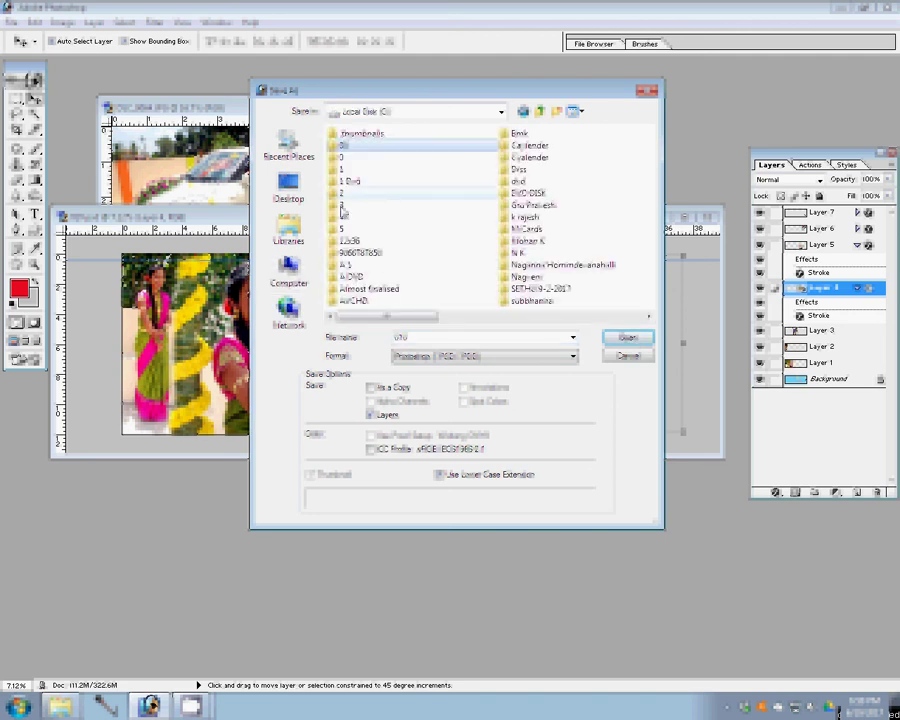
pyautogui.doubleClick(342, 212)
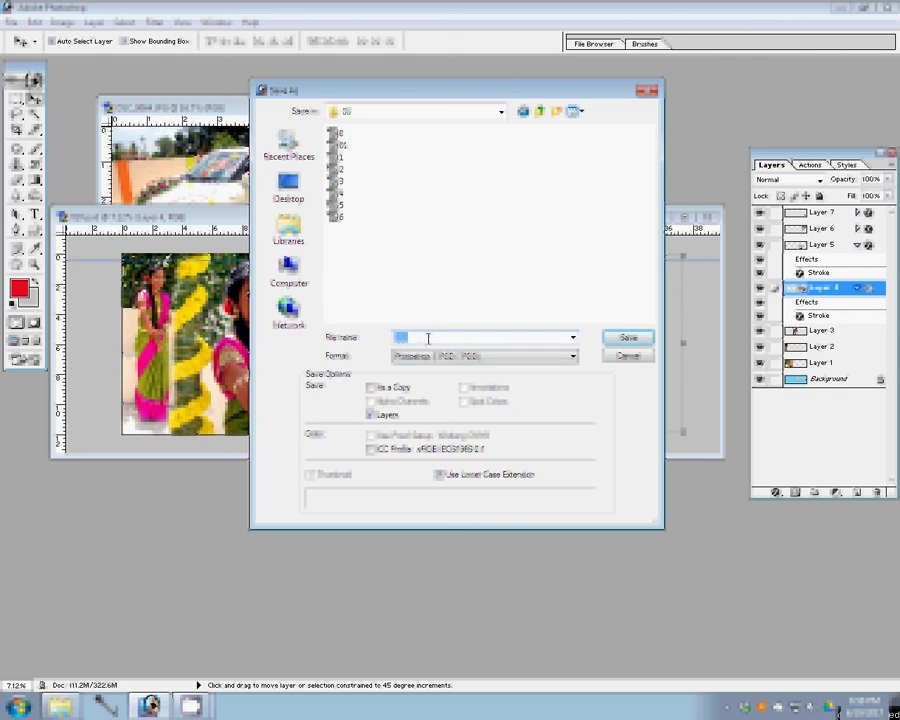
pyautogui.write('7')
pyautogui.click(628, 340)
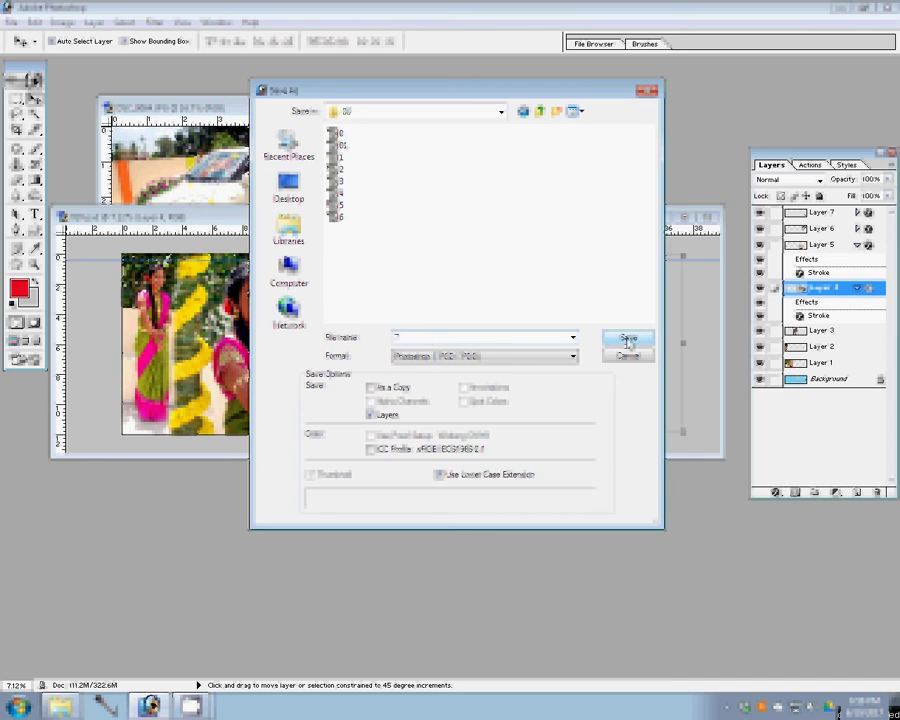